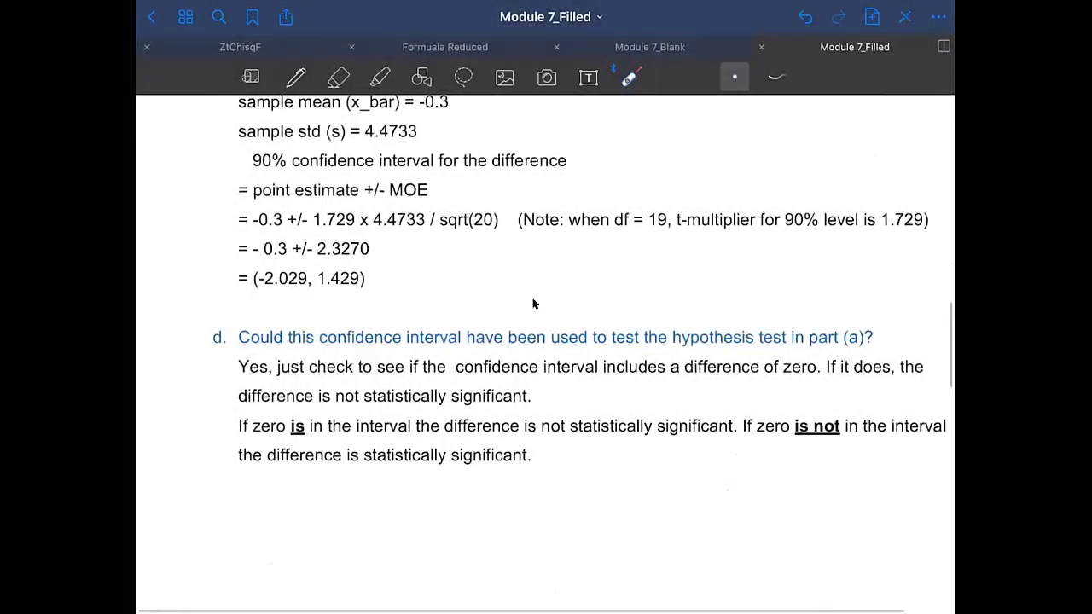
Step: Look back through the Exercise 1 answers in Module 7_Filled, from part d up to the golf score table
scroll(533, 304, "up", 3)
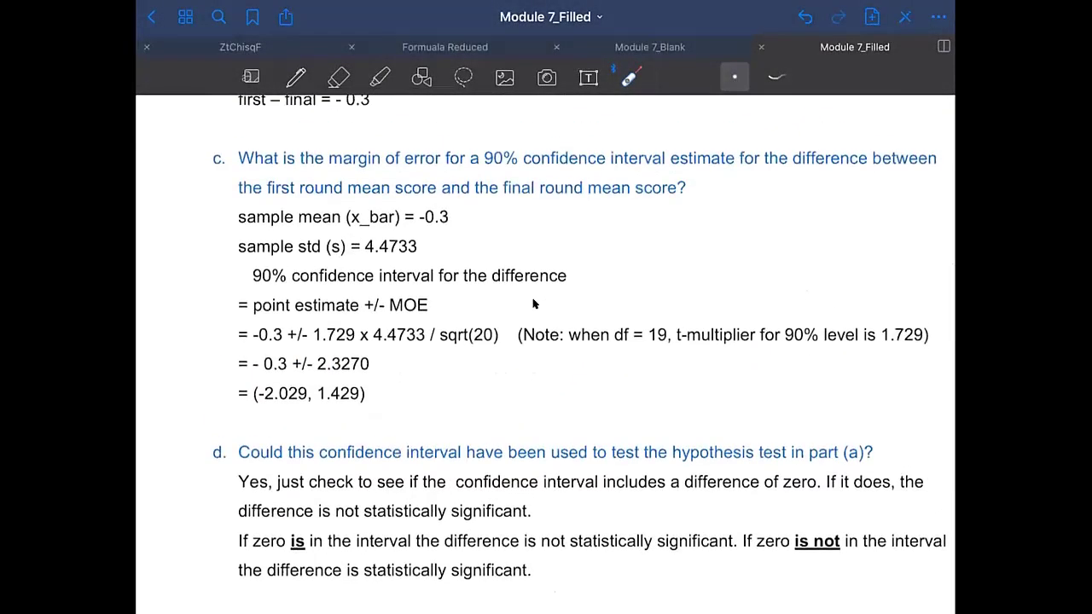
scroll(533, 303, "up", 3)
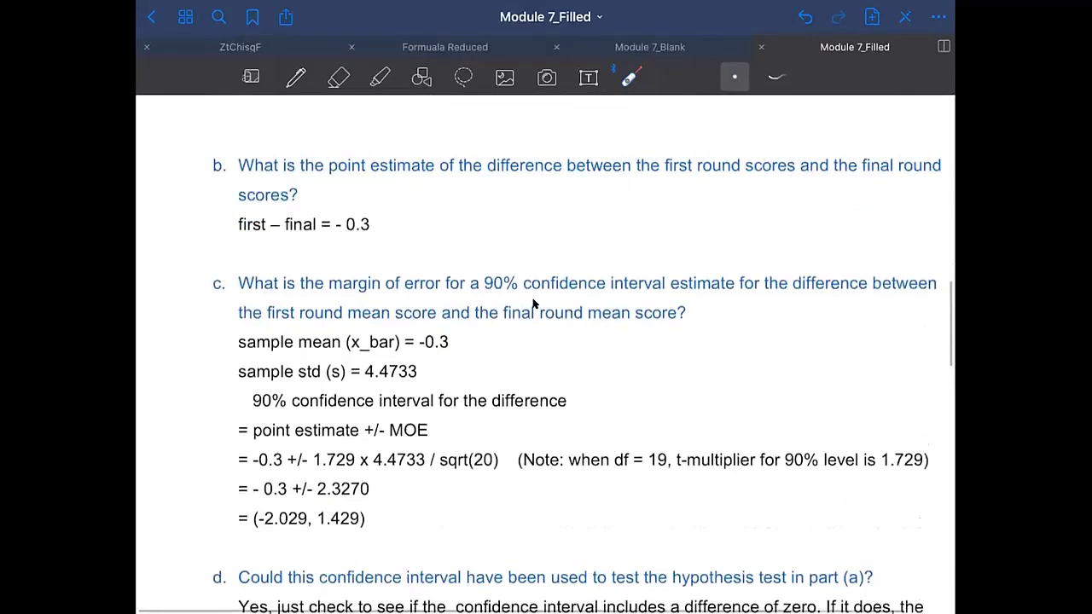
scroll(533, 303, "up", 2)
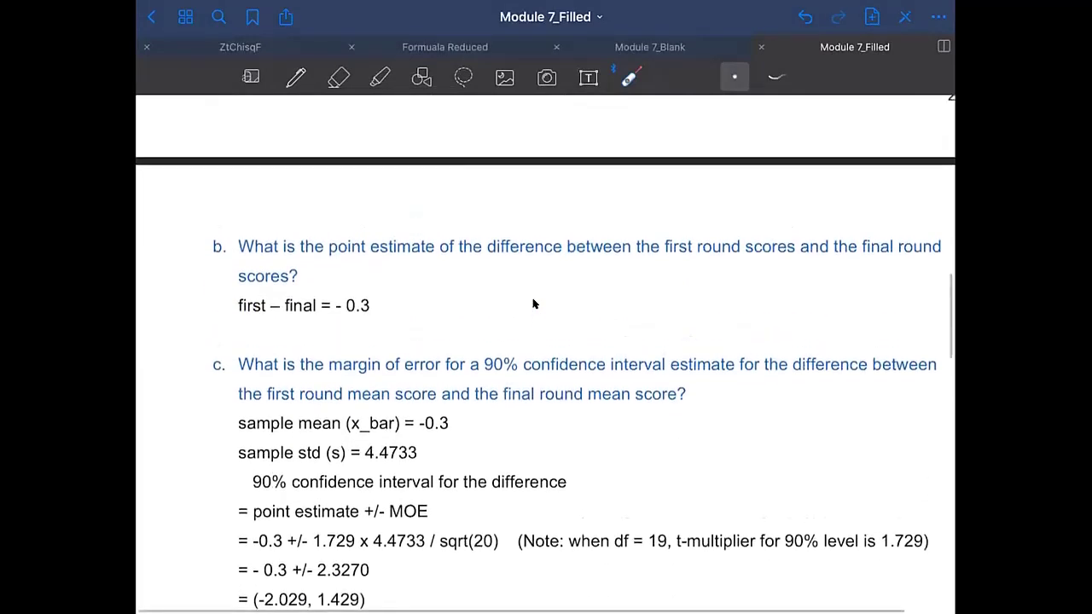
scroll(533, 303, "up", 8)
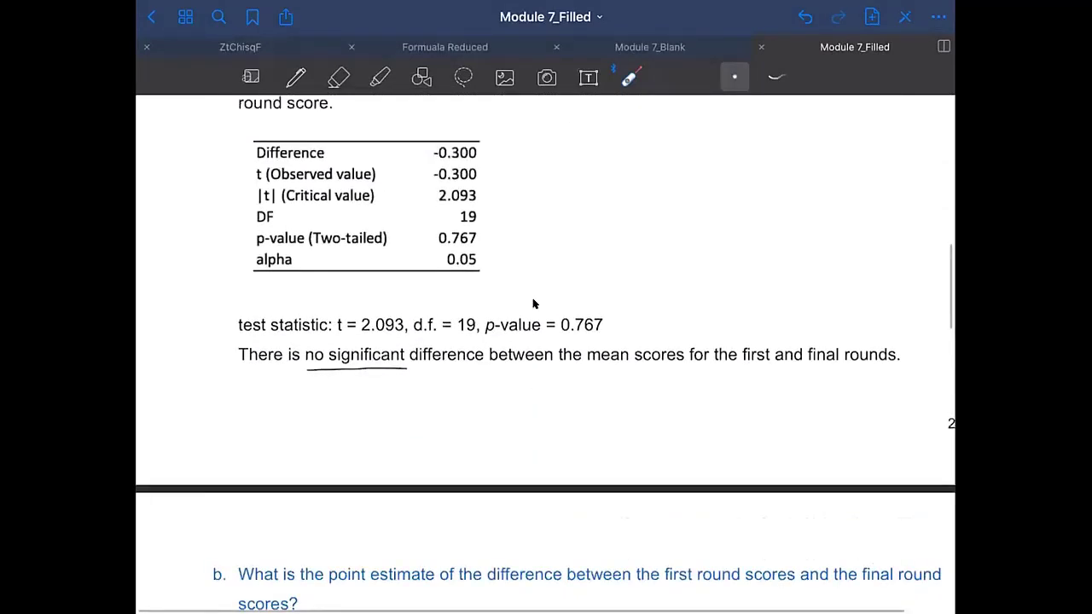
scroll(533, 303, "up", 10)
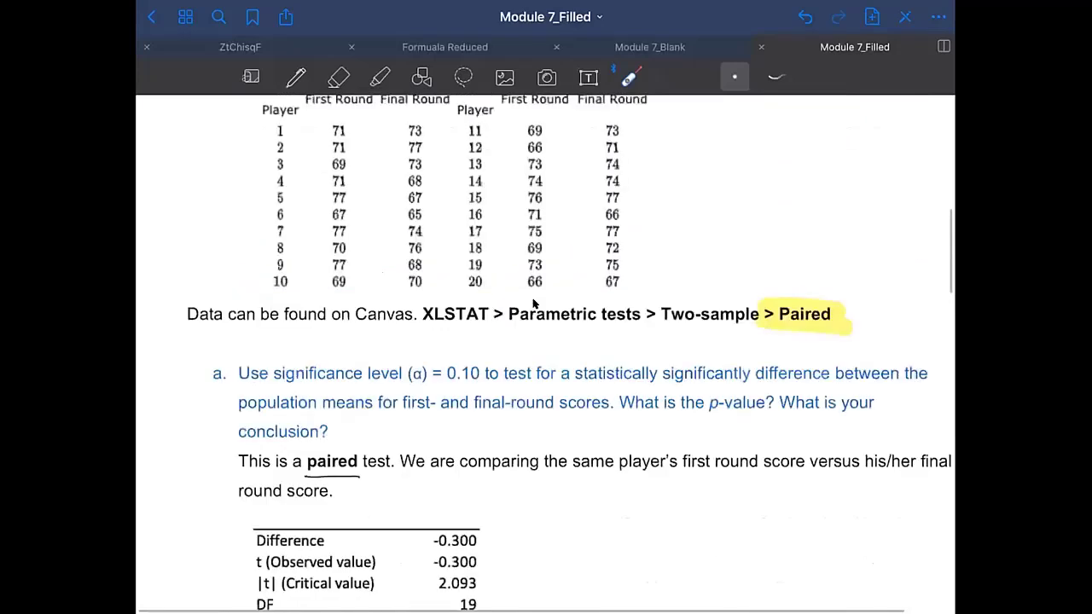
scroll(533, 304, "up", 12)
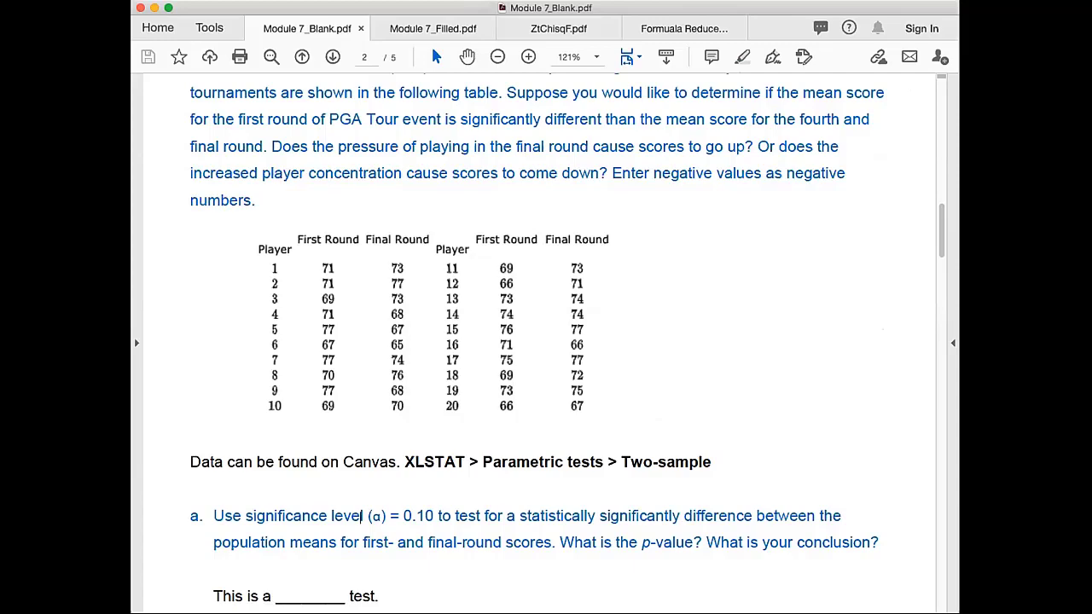
Step: Read the Exercise 1 problem in Module 7_Blank and compare the First Round and Final Round columns of the score table
scroll(362, 516, "up", 3)
scroll(778, 120, "up", 1)
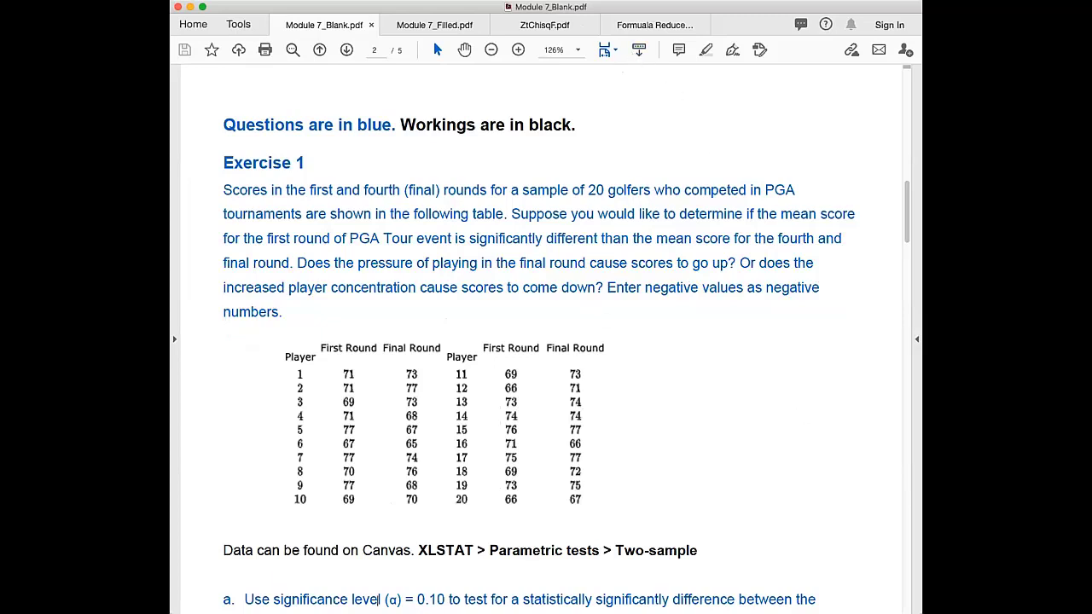
scroll(693, 423, "down", 1)
scroll(693, 422, "down", 1)
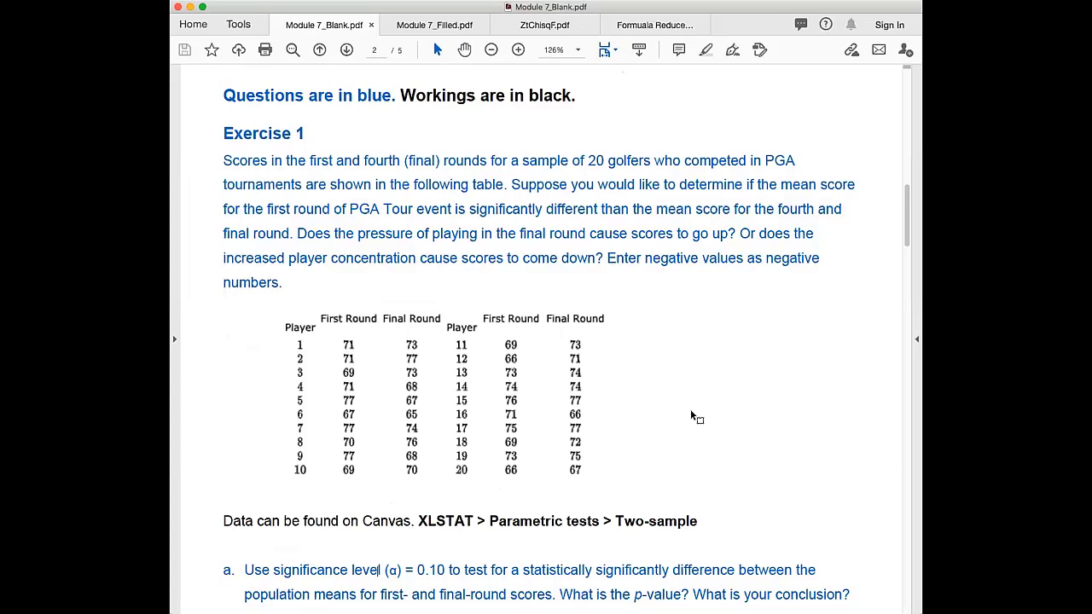
scroll(693, 417, "down", 1)
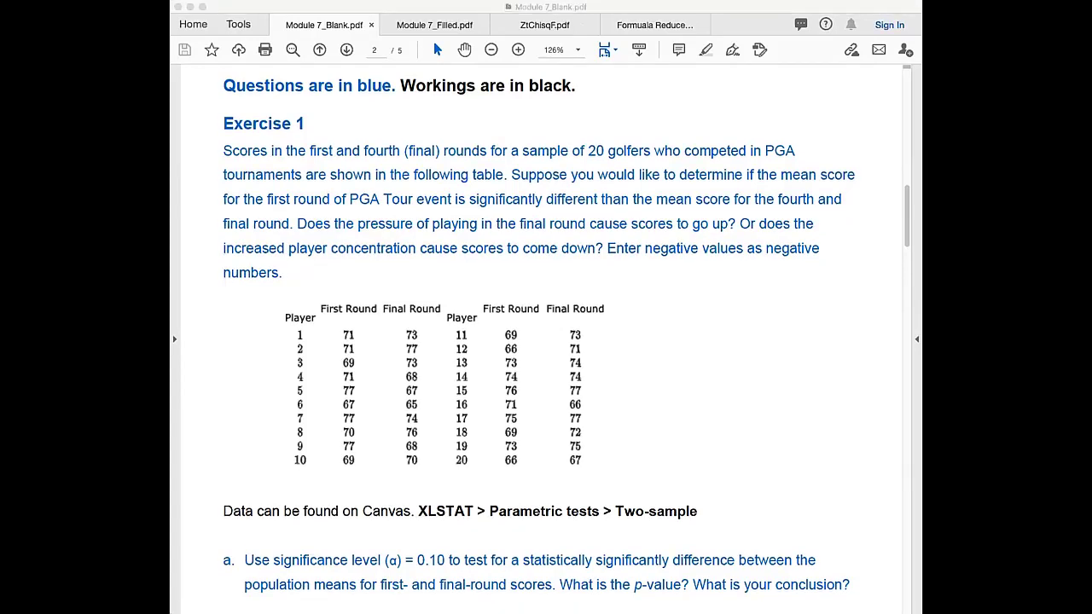
scroll(623, 388, "down", 2)
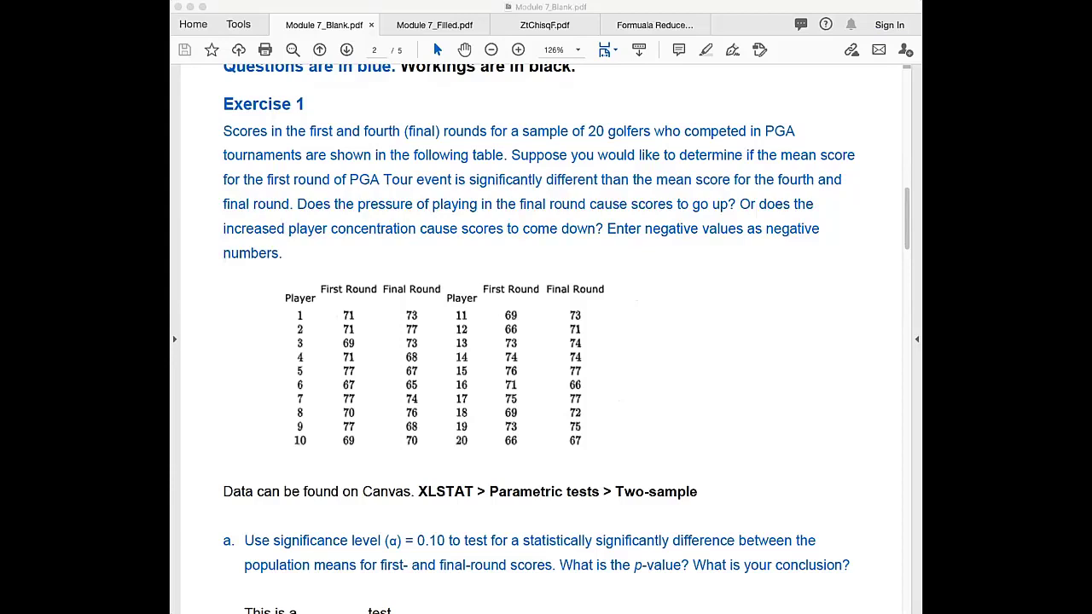
left_click_drag(345, 310, 348, 431)
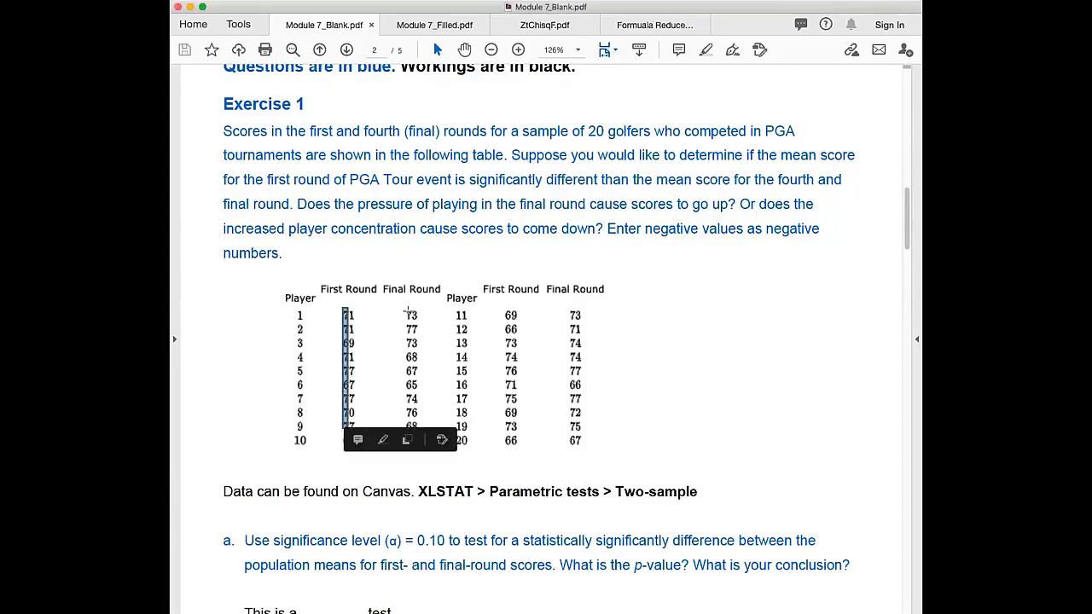
left_click(411, 440)
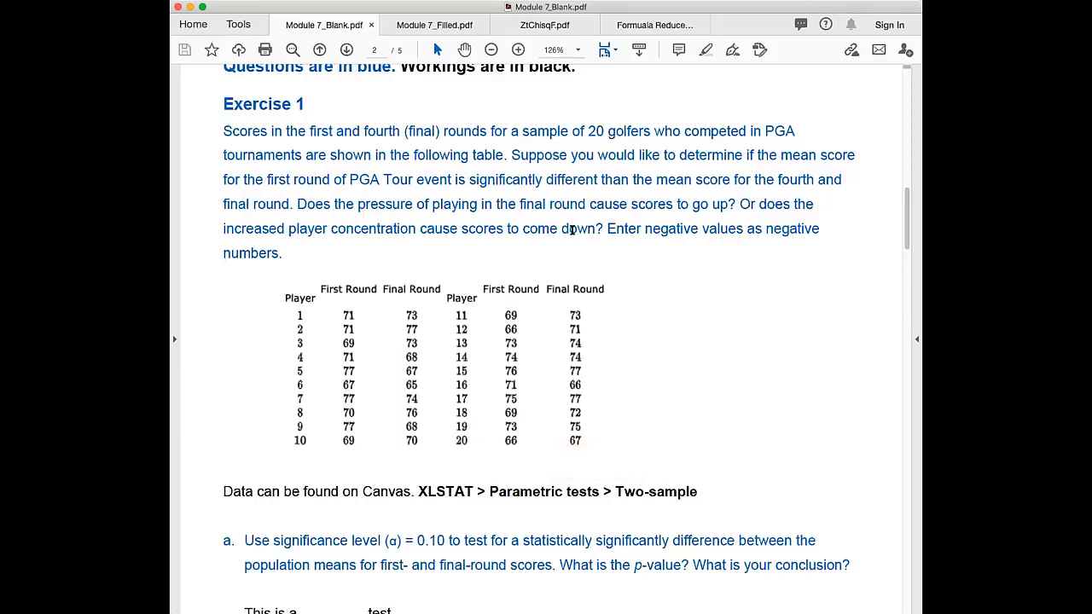
Step: Switch to the Formuala Reduced document and find the matched-samples hypothesis testing formula on page 4
key("ctrl+shift+Tab")
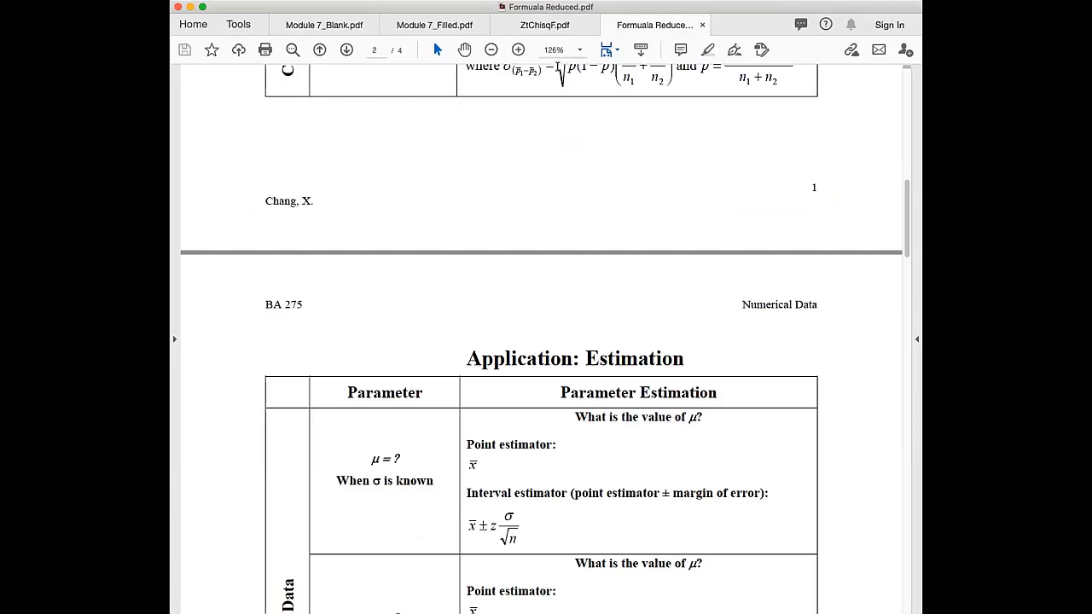
scroll(475, 275, "up", 5)
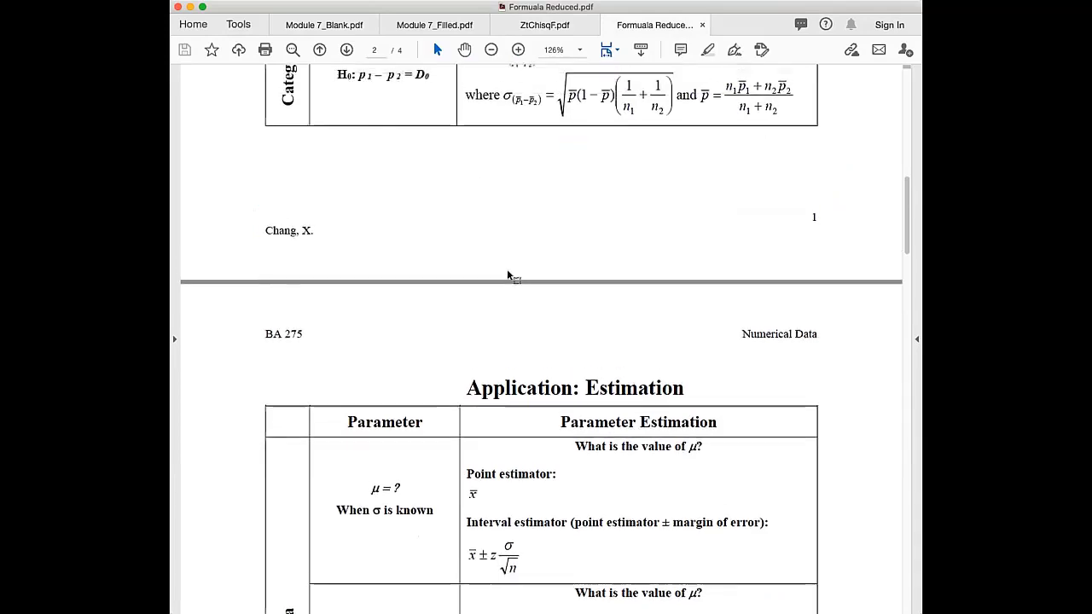
scroll(495, 329, "up", 3)
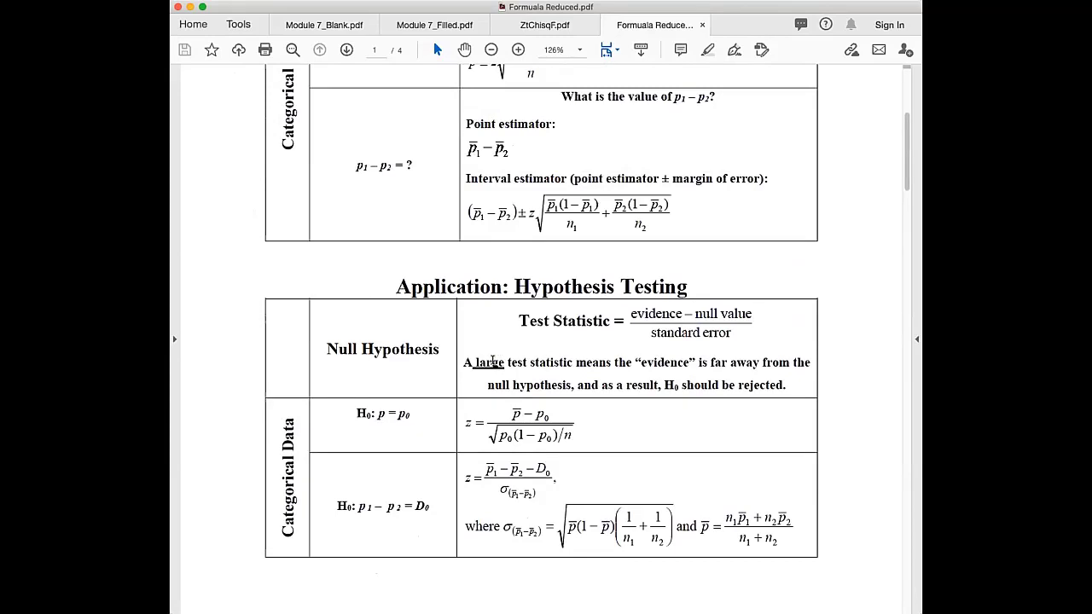
scroll(549, 348, "up", 3)
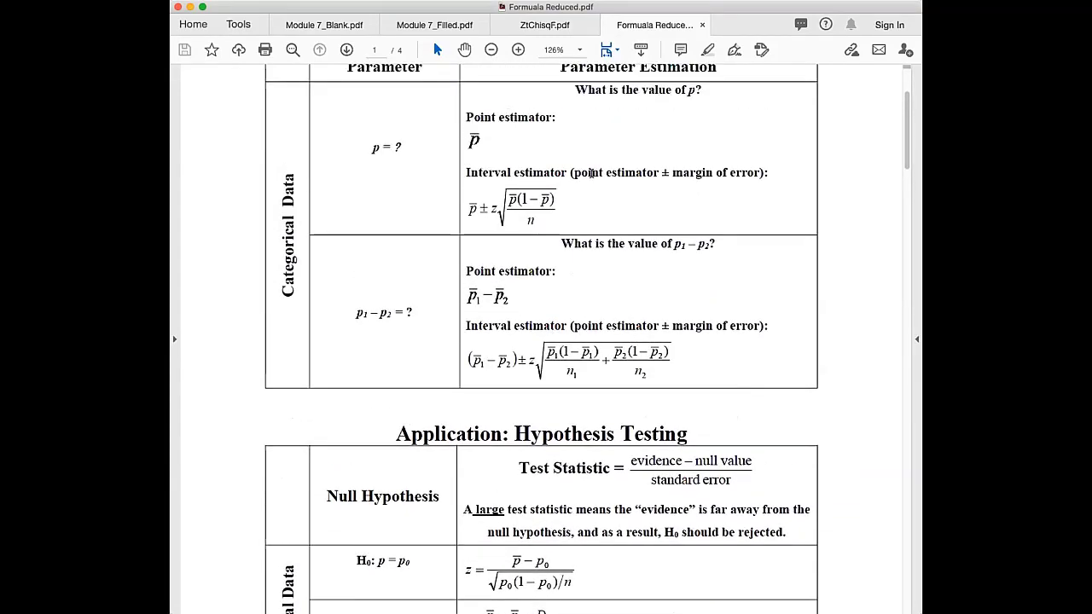
scroll(609, 232, "up", 2)
scroll(602, 249, "down", 18)
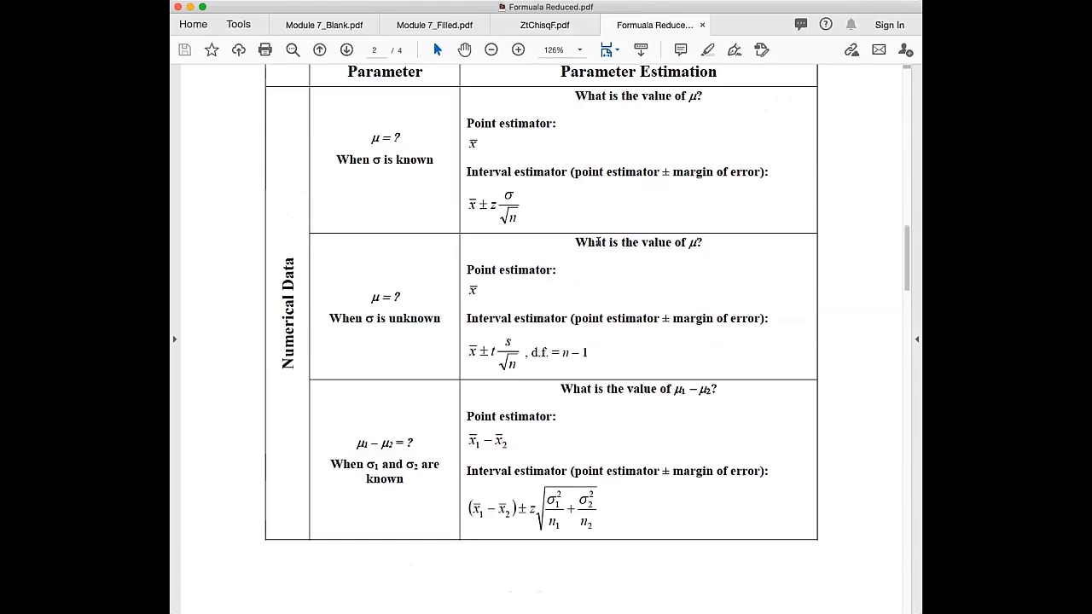
scroll(598, 242, "down", 15)
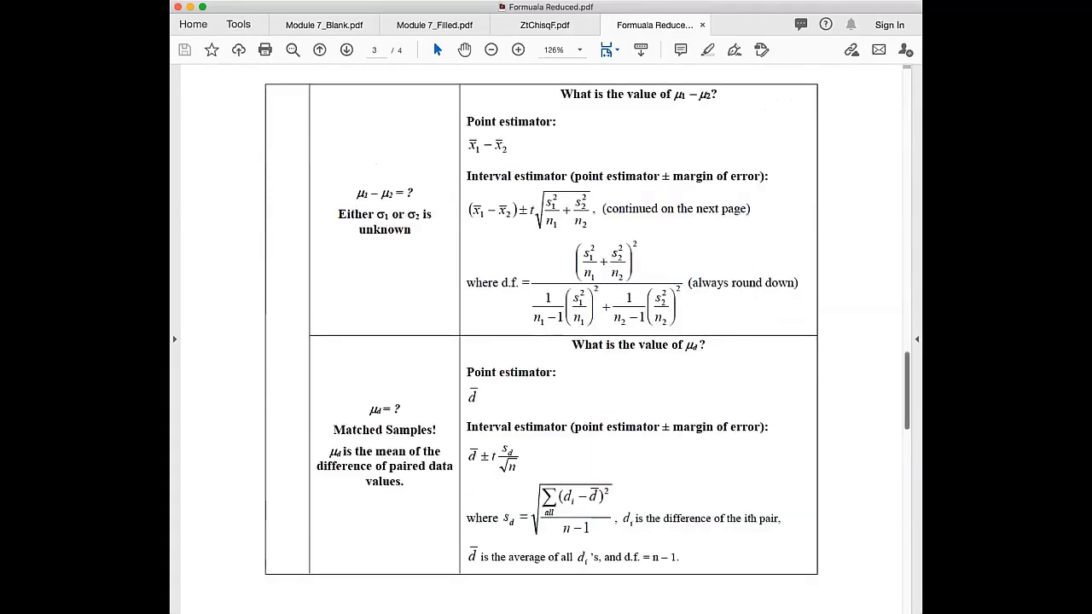
scroll(492, 410, "down", 7)
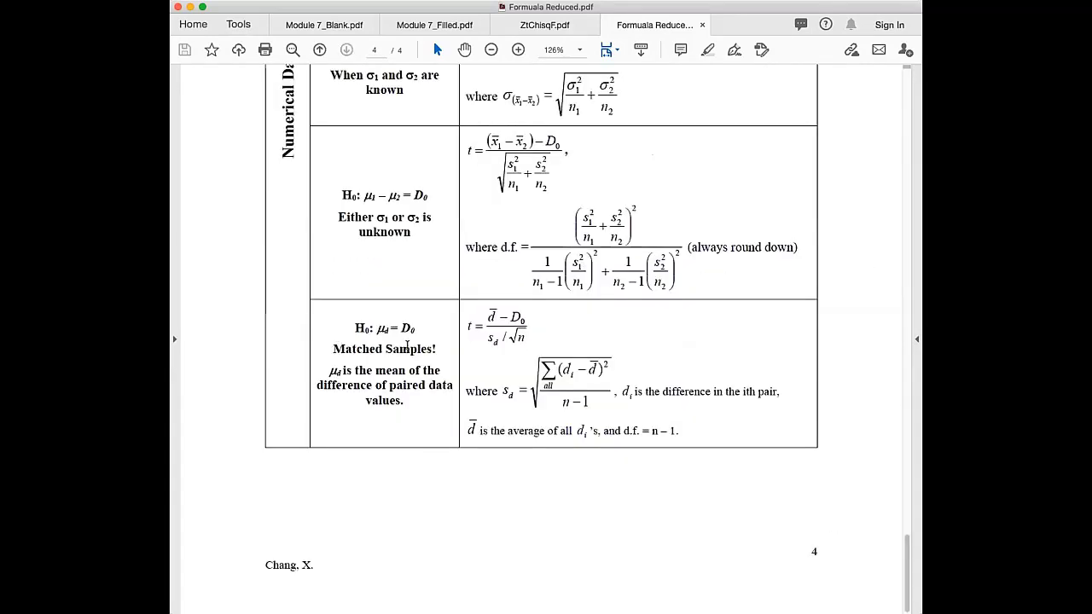
Step: Examine the matched-samples row, marking the definitions of the pair difference, the average difference and the standard deviation of differences
triple_click(449, 349)
left_click(703, 365)
left_click_drag(645, 391, 782, 443)
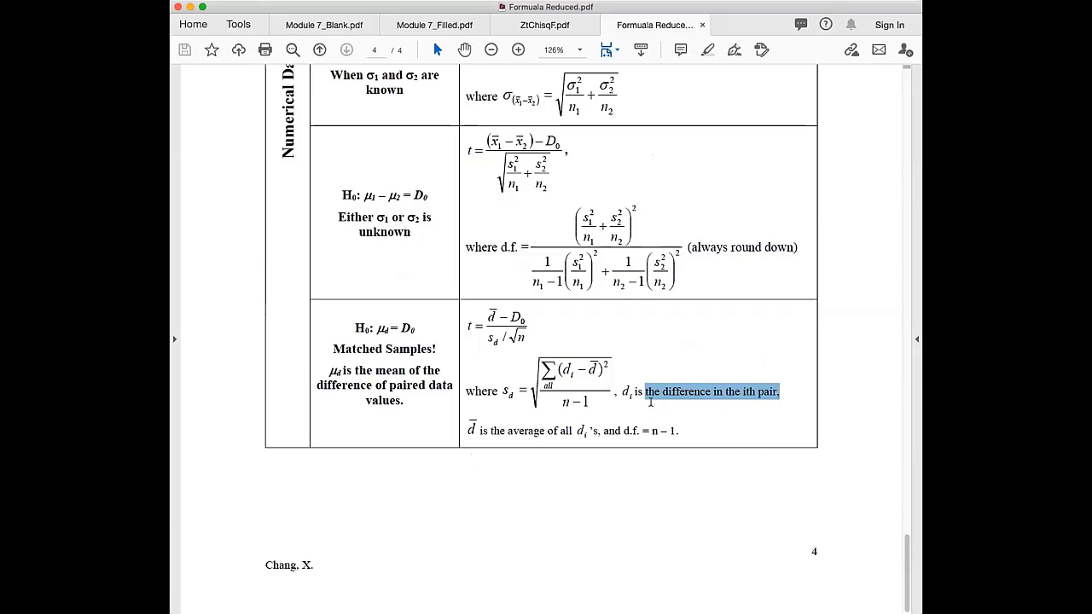
left_click_drag(463, 431, 585, 435)
left_click(590, 522)
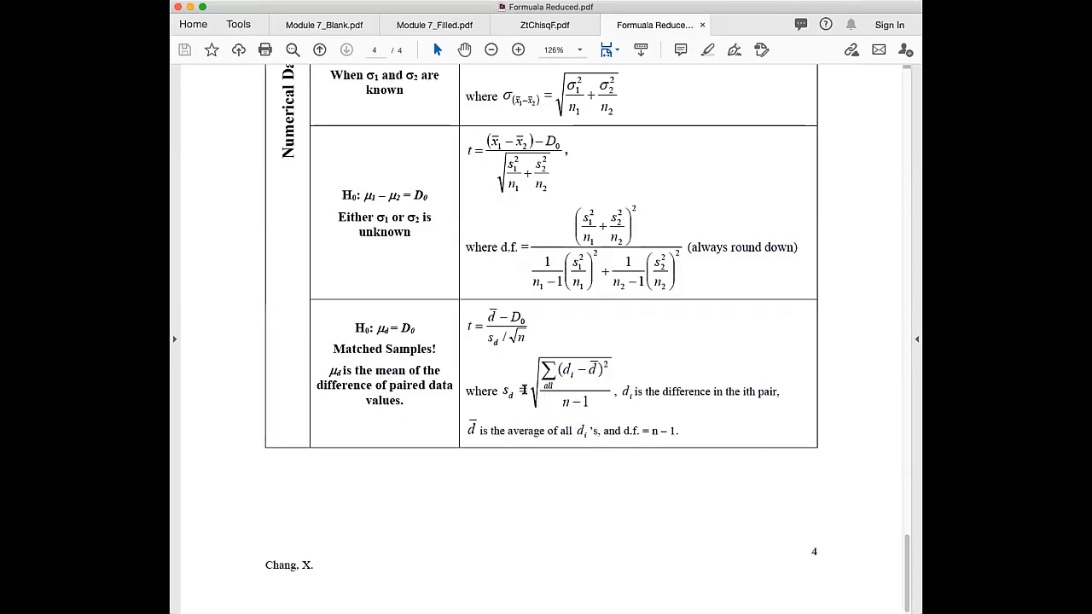
left_click_drag(506, 391, 614, 391)
left_click(561, 500)
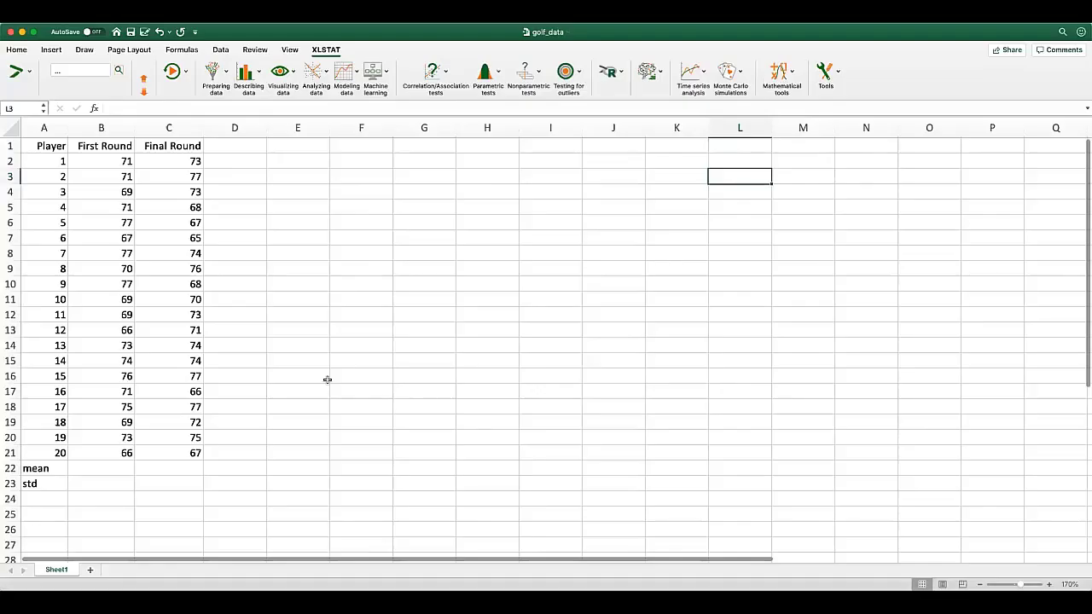
Step: Add the header "Difference" in cell D1 of the golf_data sheet, beside the First Round and Final Round columns
scroll(361, 399, "up", 5)
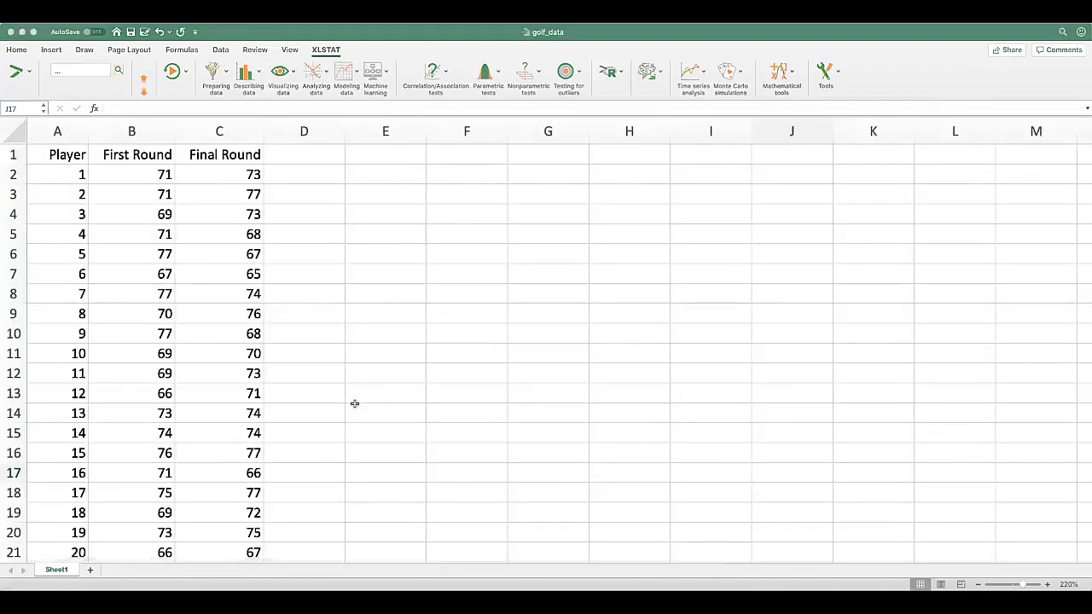
left_click(128, 130)
scroll(208, 365, "down", 1)
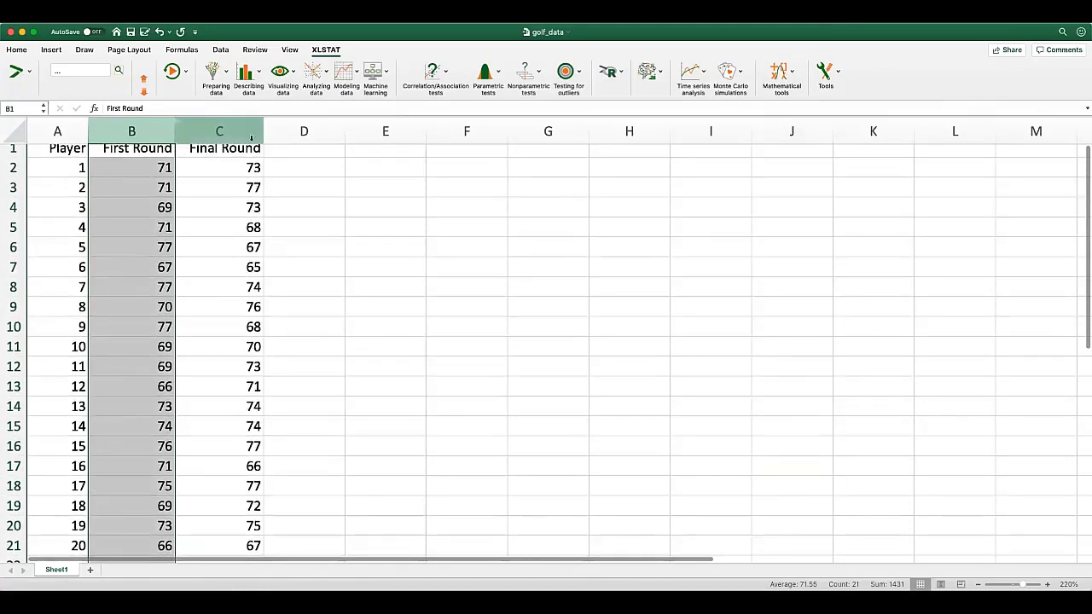
left_click(219, 131)
left_click(300, 152)
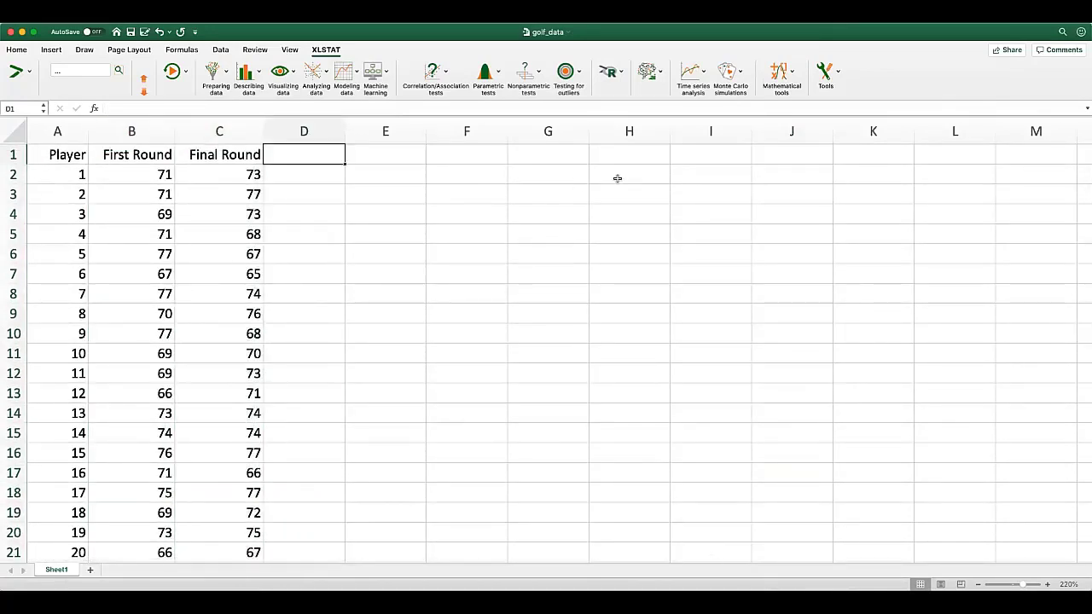
type("Difference")
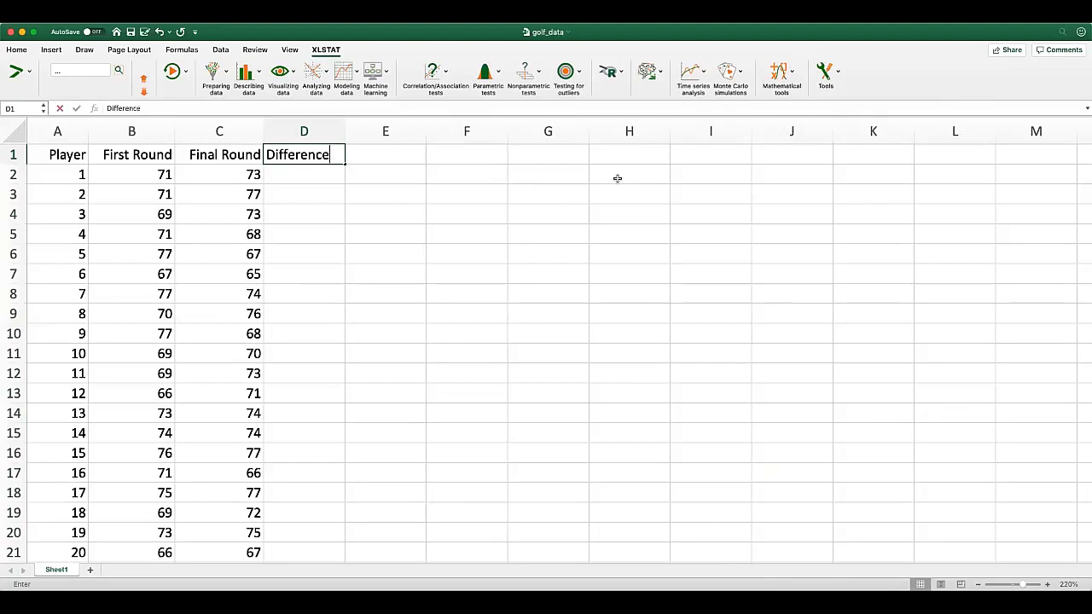
key("Return")
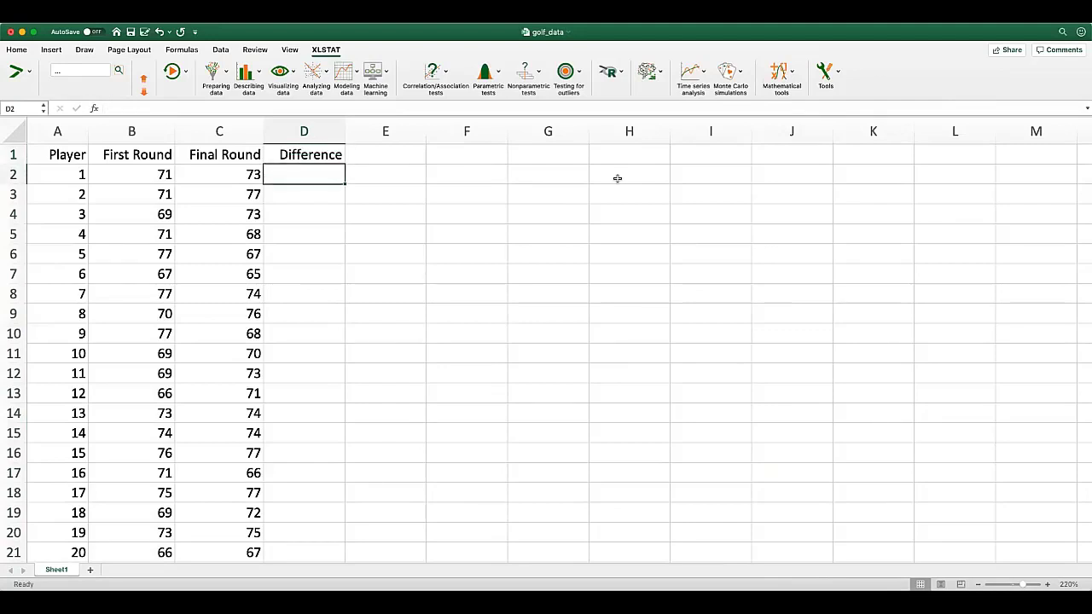
Step: Enter the formula =B2-C2 in cell D2 to subtract player 1's final-round score from the first-round score
type("=")
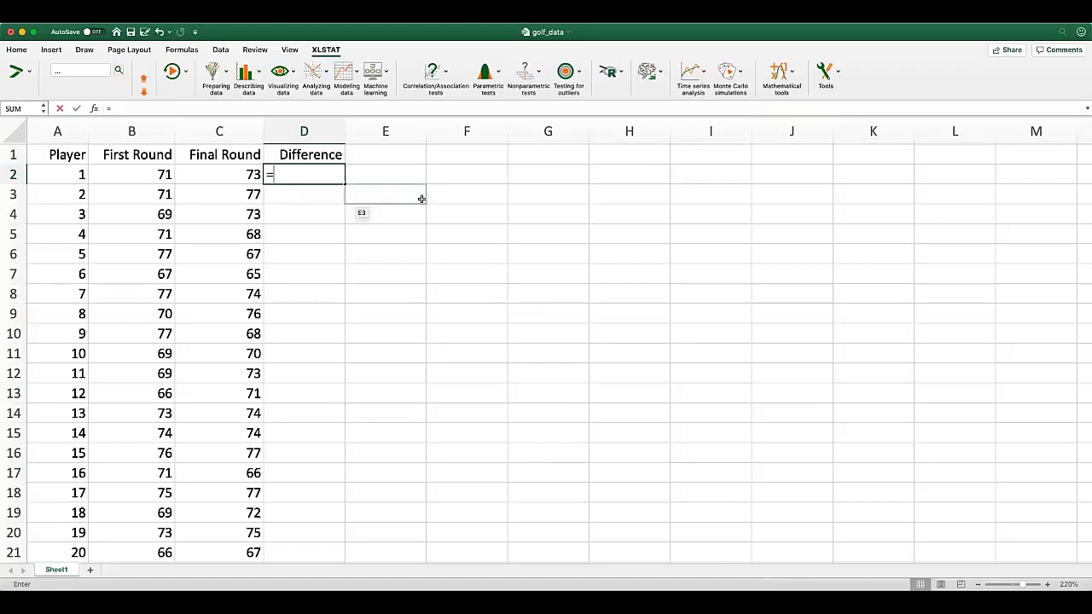
left_click(152, 173)
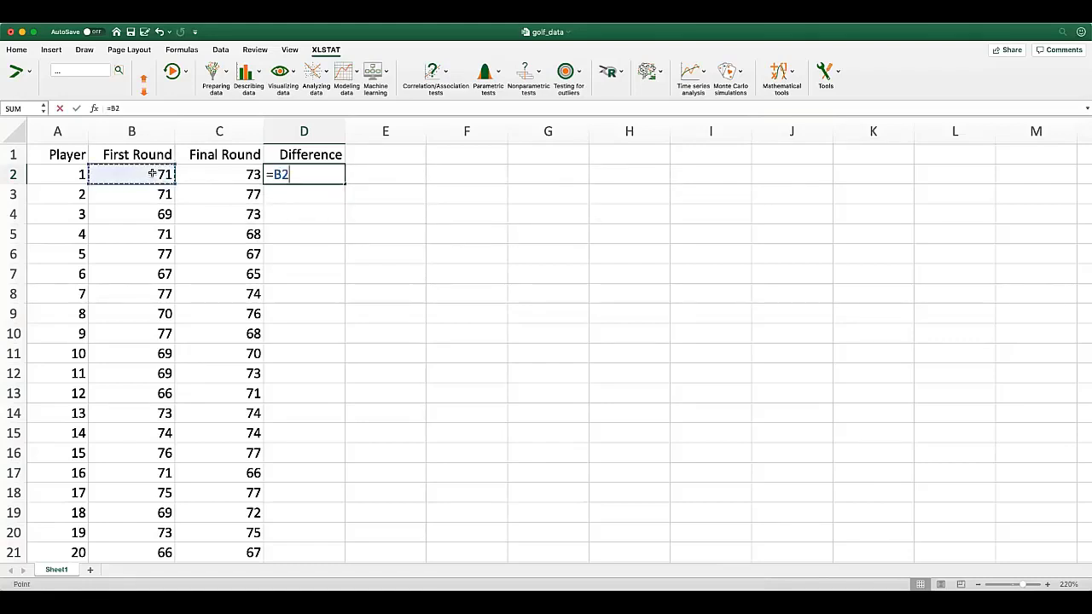
type("-")
left_click(219, 168)
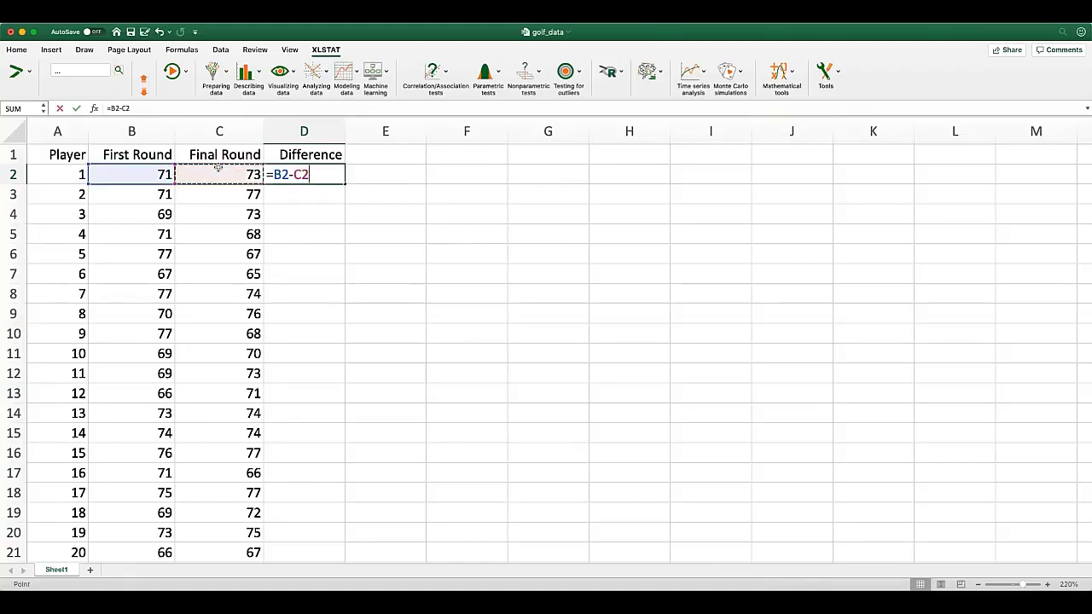
key("Return")
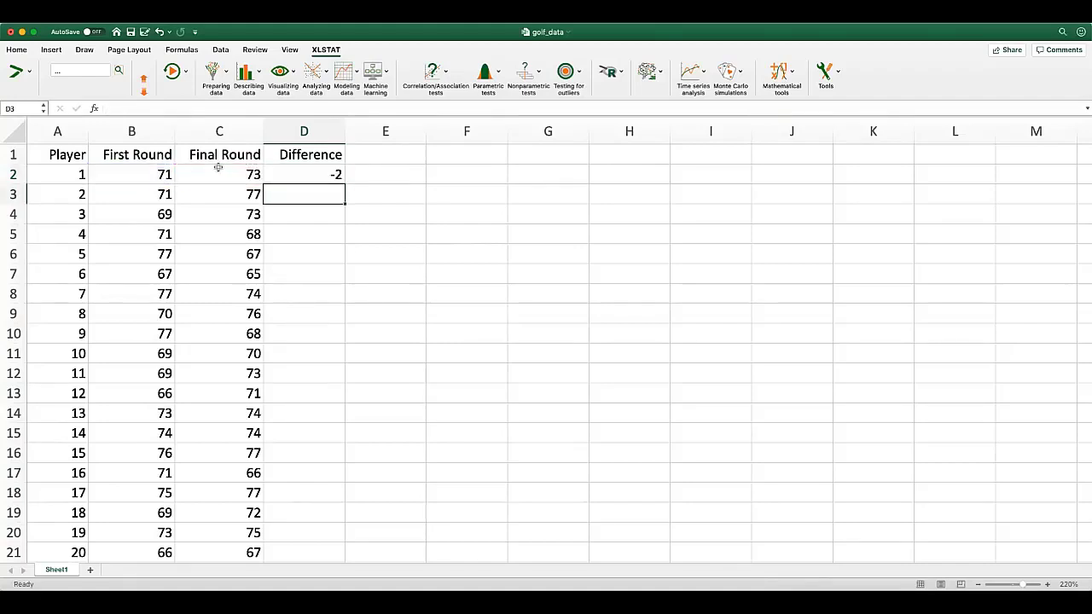
Step: Fill the difference formula from D2 down to D21 for all 20 players
left_click(288, 172)
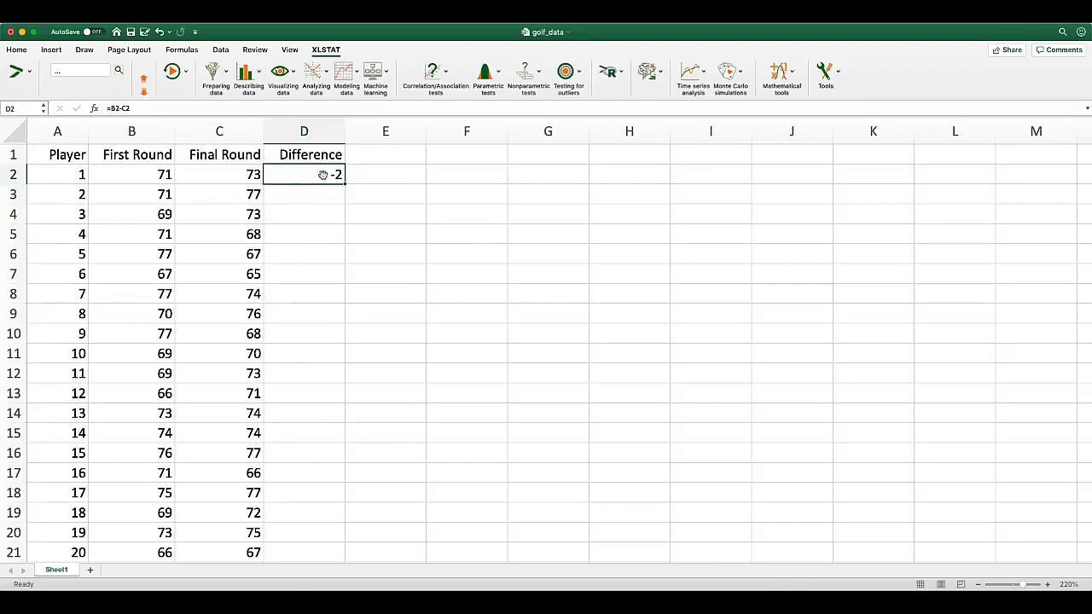
left_click(295, 241)
left_click_drag(298, 178, 288, 492)
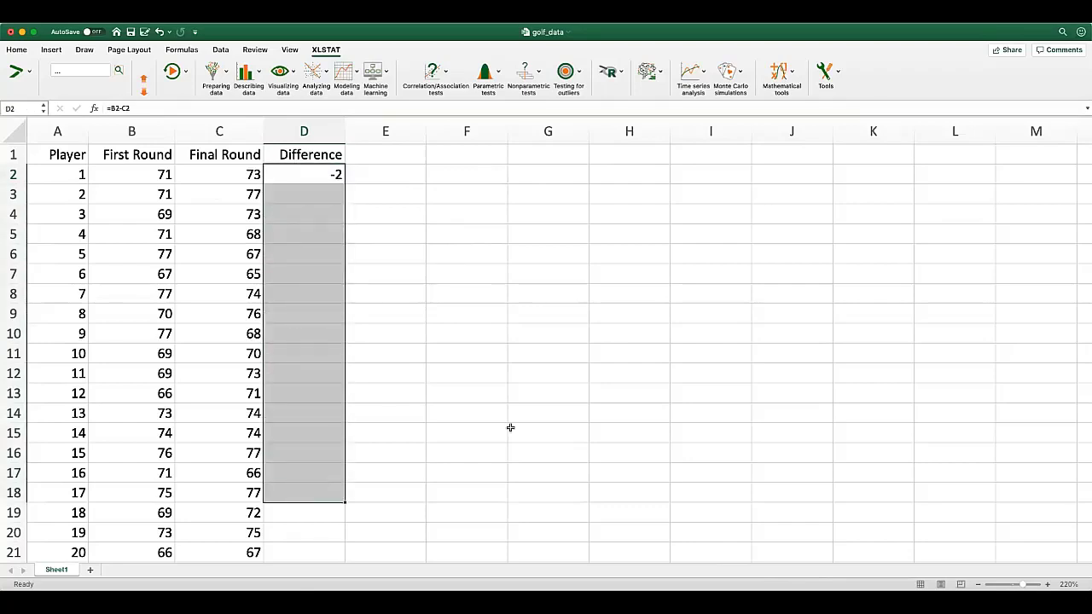
left_click(319, 175)
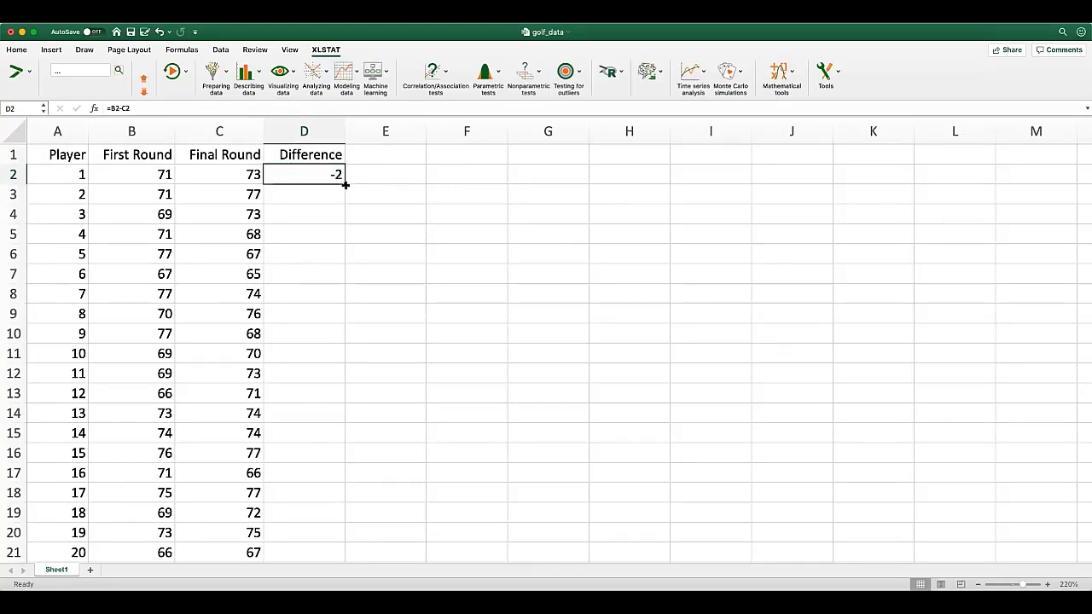
left_click_drag(341, 203, 333, 493)
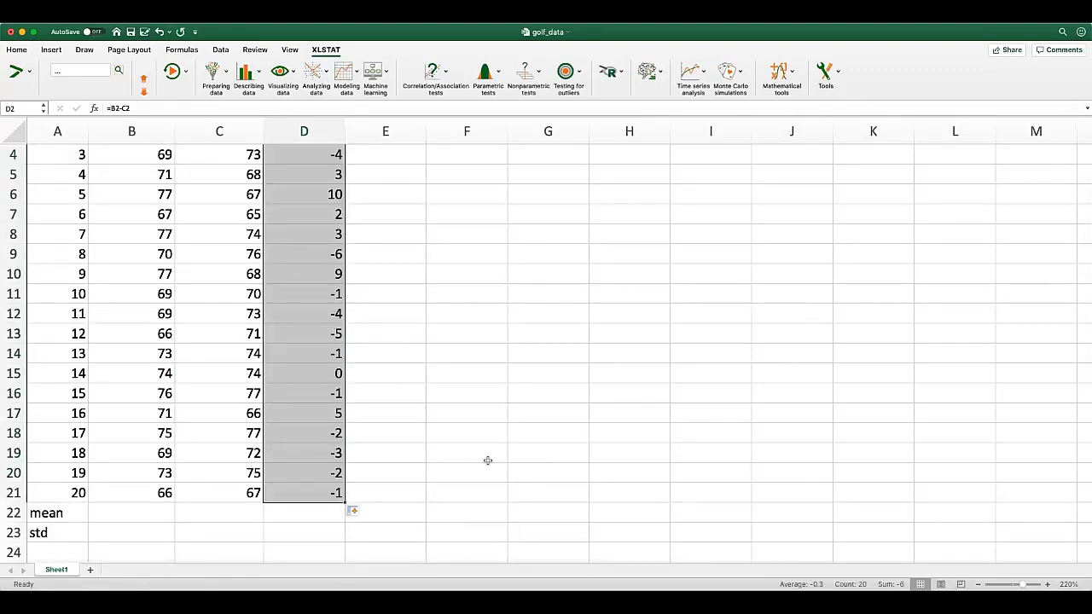
Step: Undo the last fill of the difference formula in column D
scroll(468, 461, "up", 2)
scroll(468, 461, "up", 1)
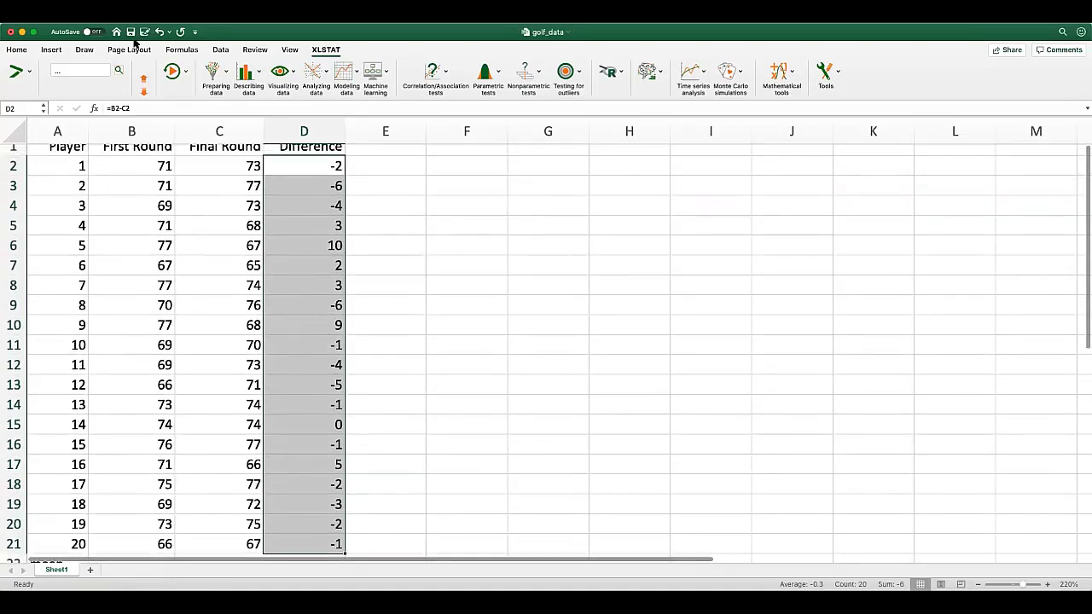
left_click(158, 31)
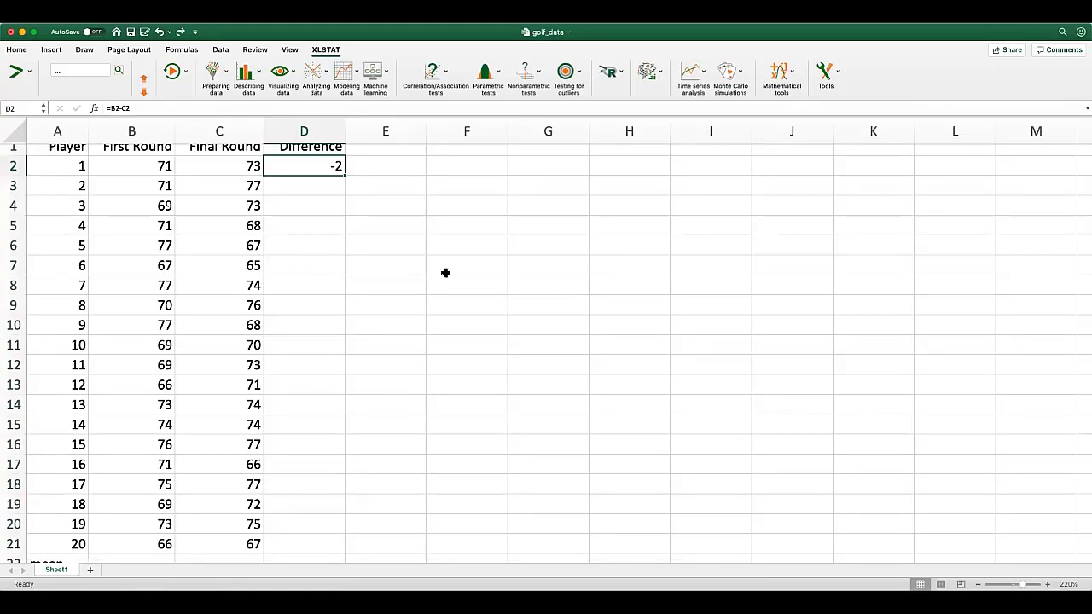
Step: Fill the difference formula from D2 down column D through the std row, D23
scroll(397, 249, "up", 1)
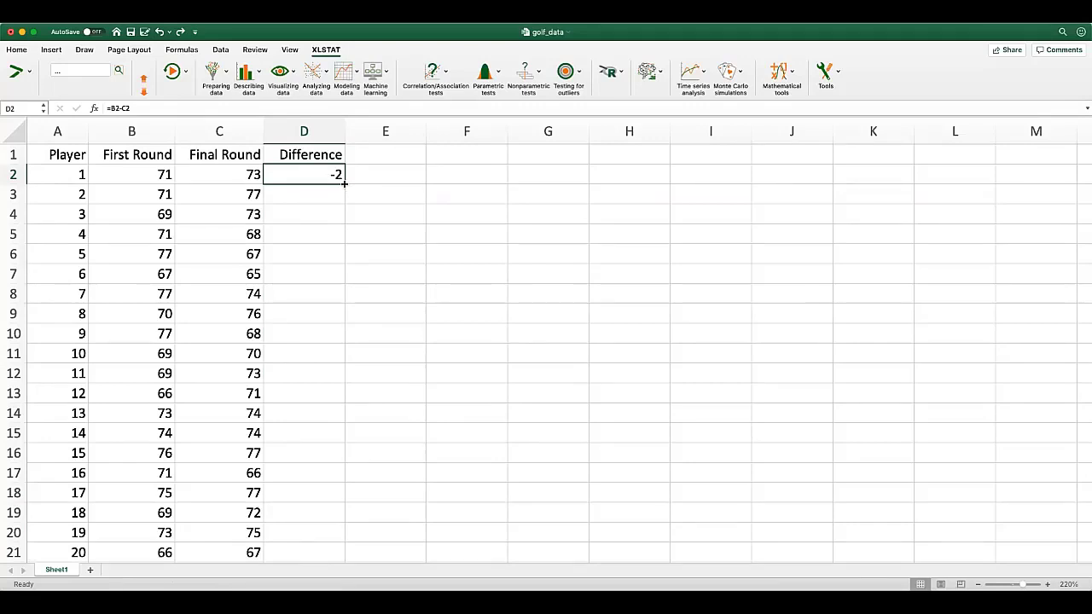
double_click(344, 183)
scroll(292, 348, "down", 3)
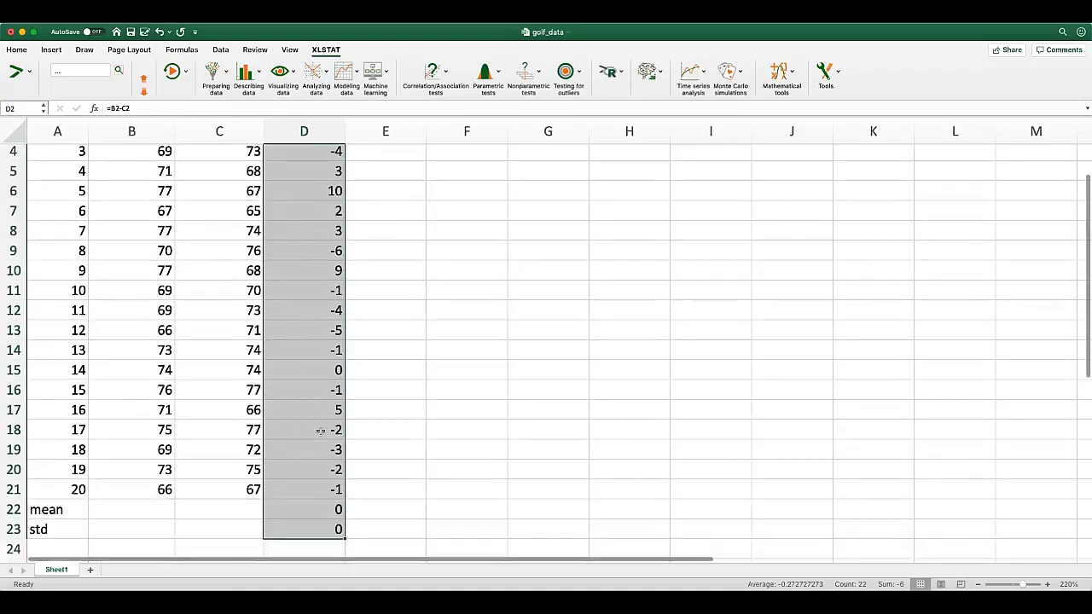
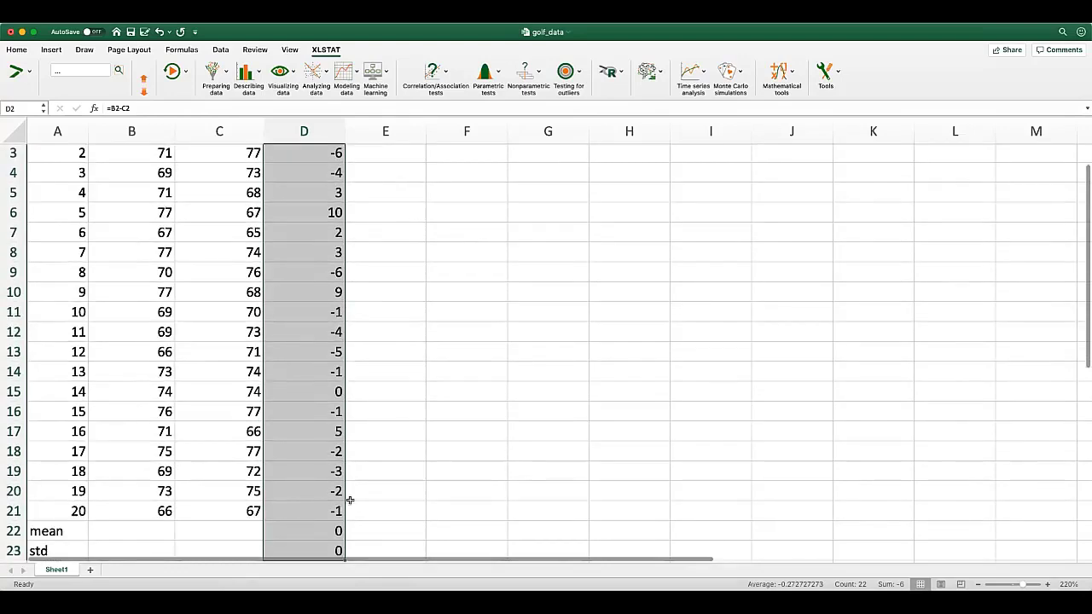
Step: Highlight the whole Difference column D with a yellow fill
scroll(364, 294, "up", 2)
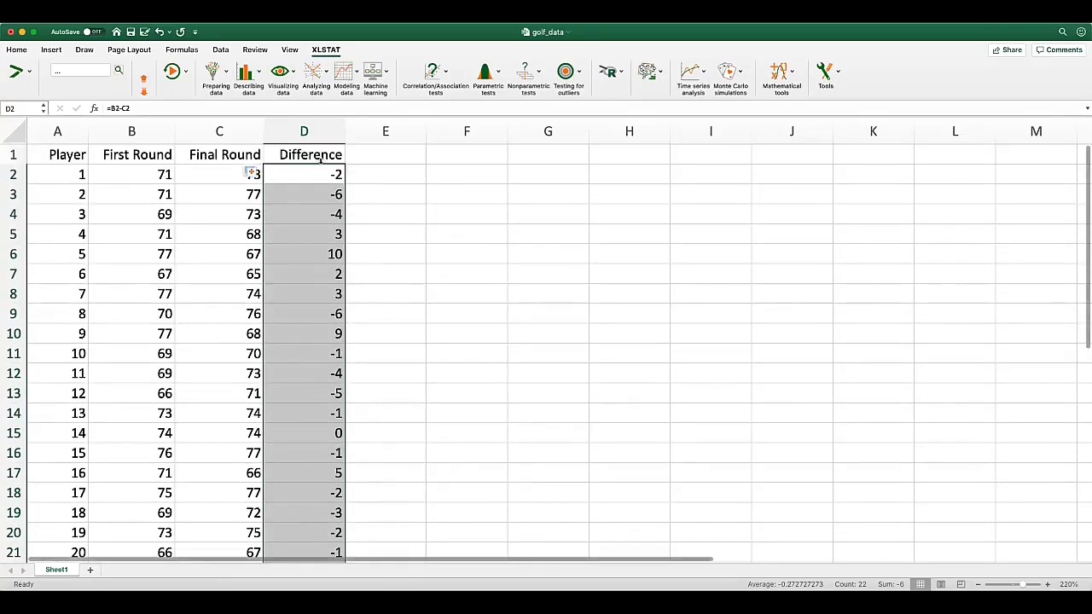
left_click(314, 132)
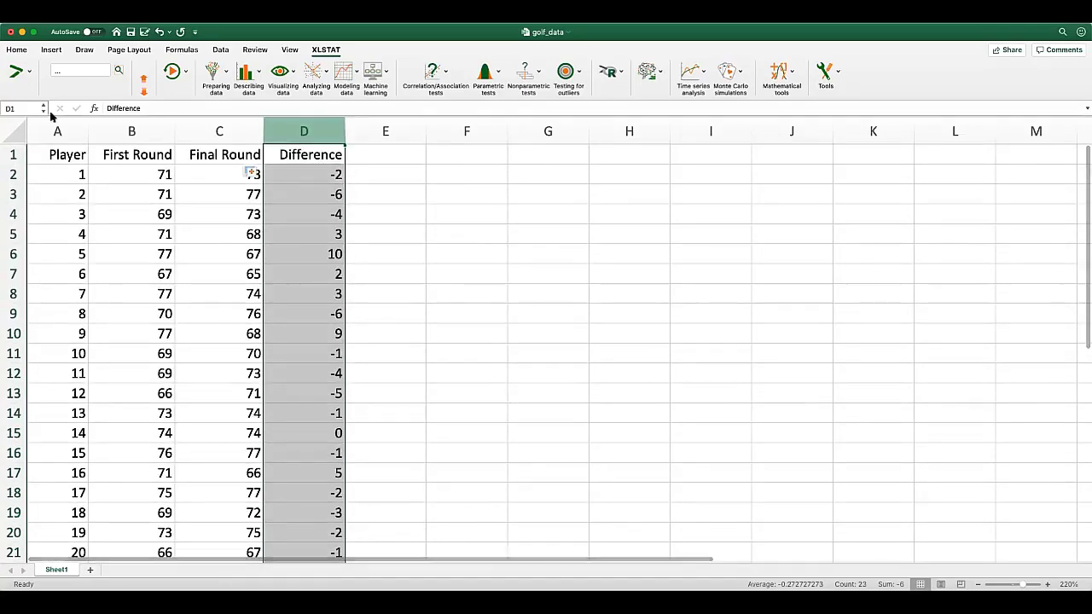
left_click(17, 51)
left_click(17, 51)
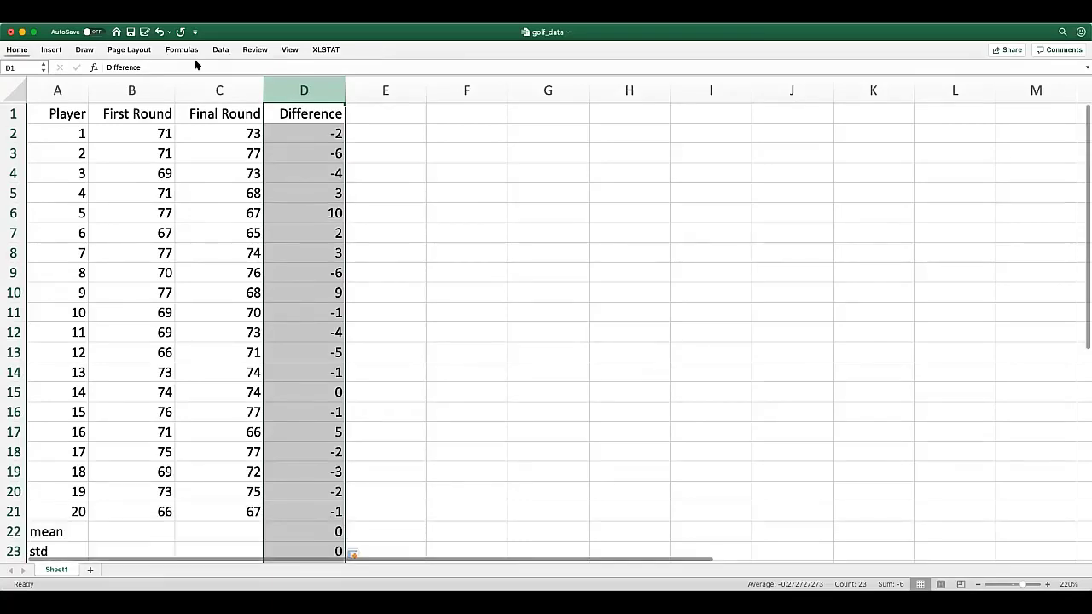
left_click(17, 51)
key("super+y")
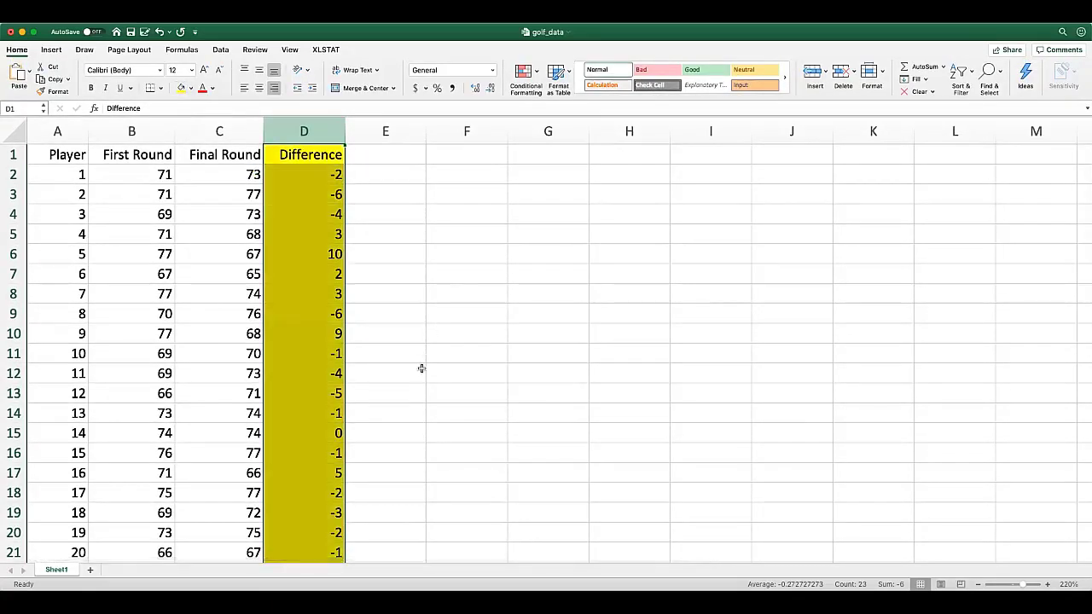
Step: Replace the content of D22 in the mean row with =AVERAGE(D2:D21) to average the differences
scroll(290, 493, "down", 3)
left_click(287, 498)
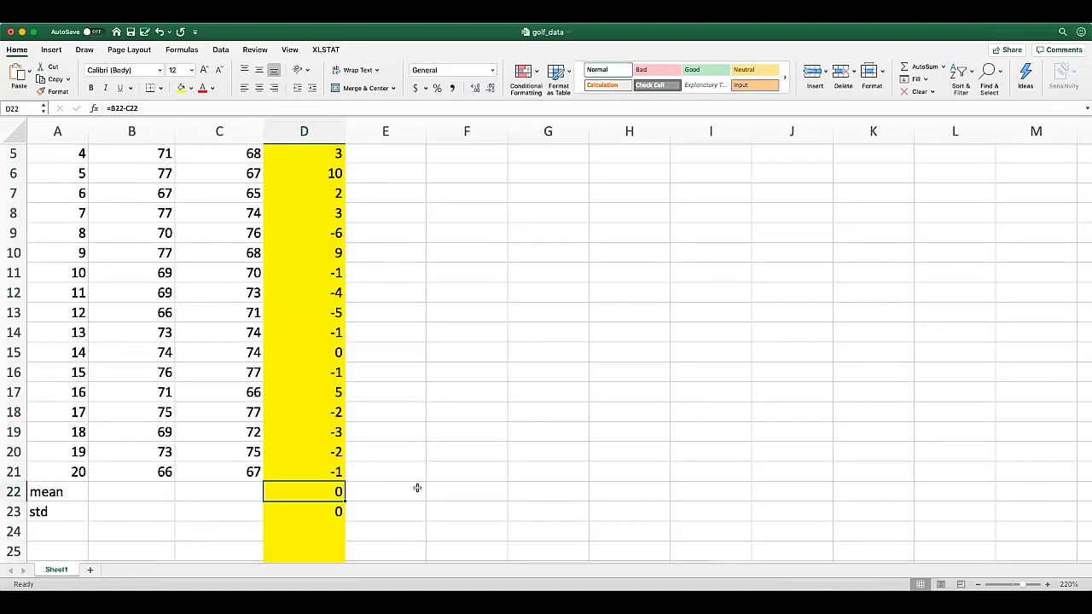
type("=")
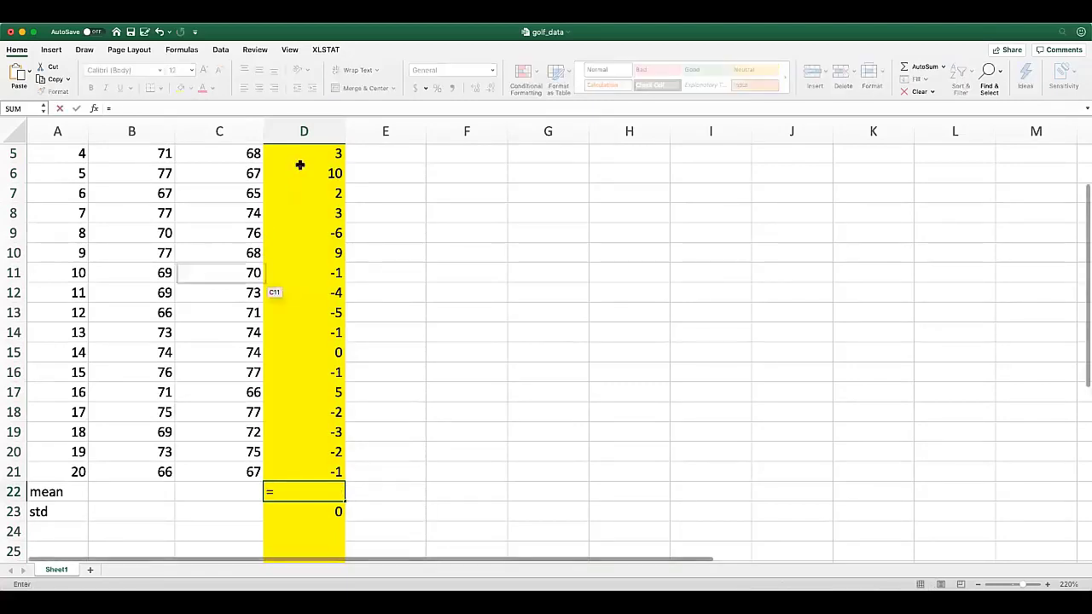
left_click_drag(302, 171, 298, 462)
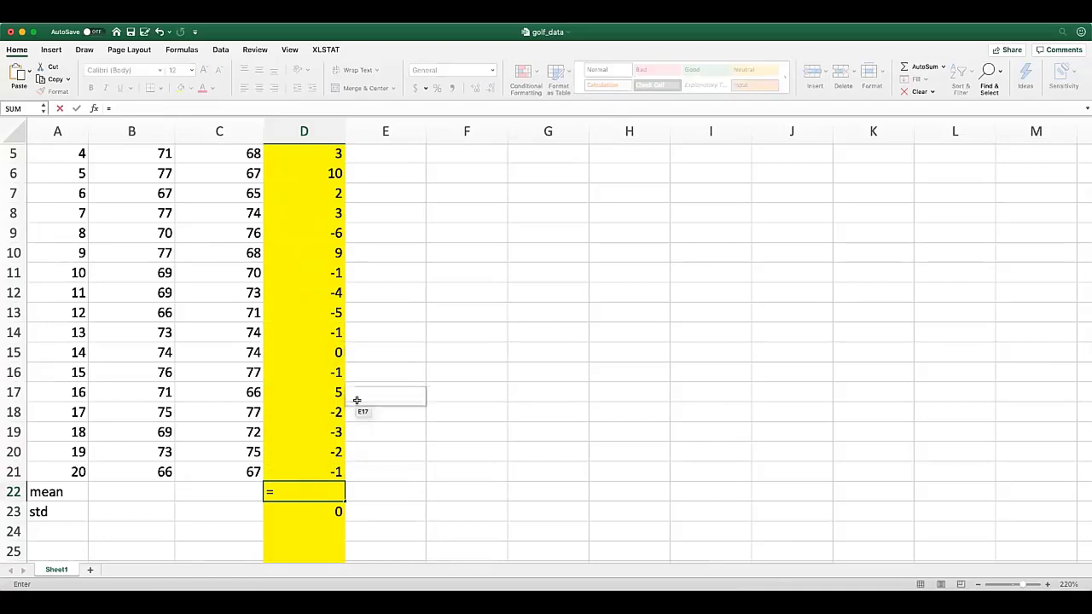
type("avera")
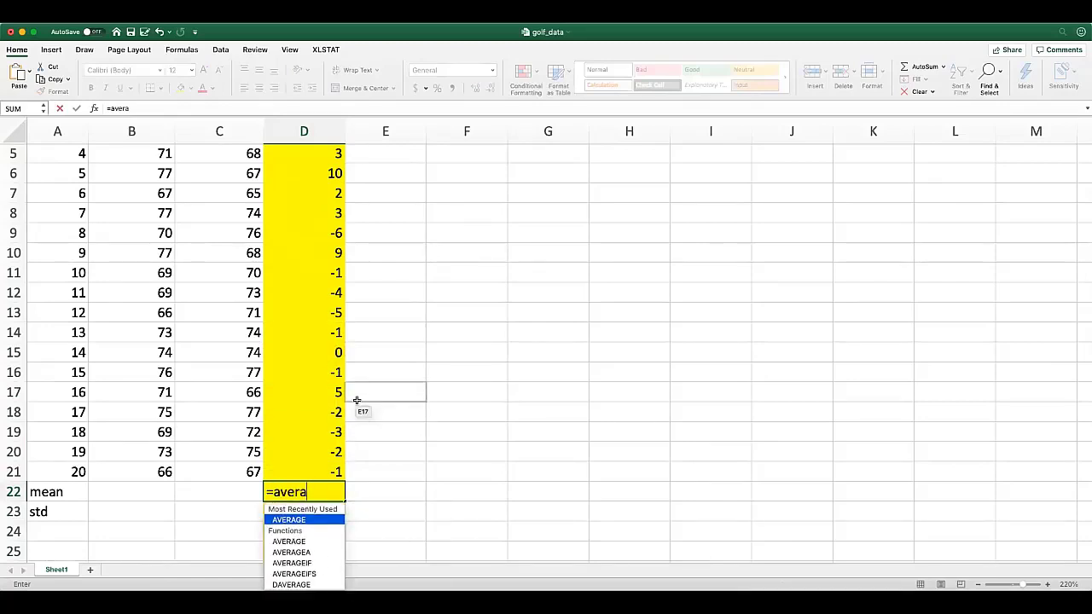
type("ge(")
scroll(316, 214, "up", 4)
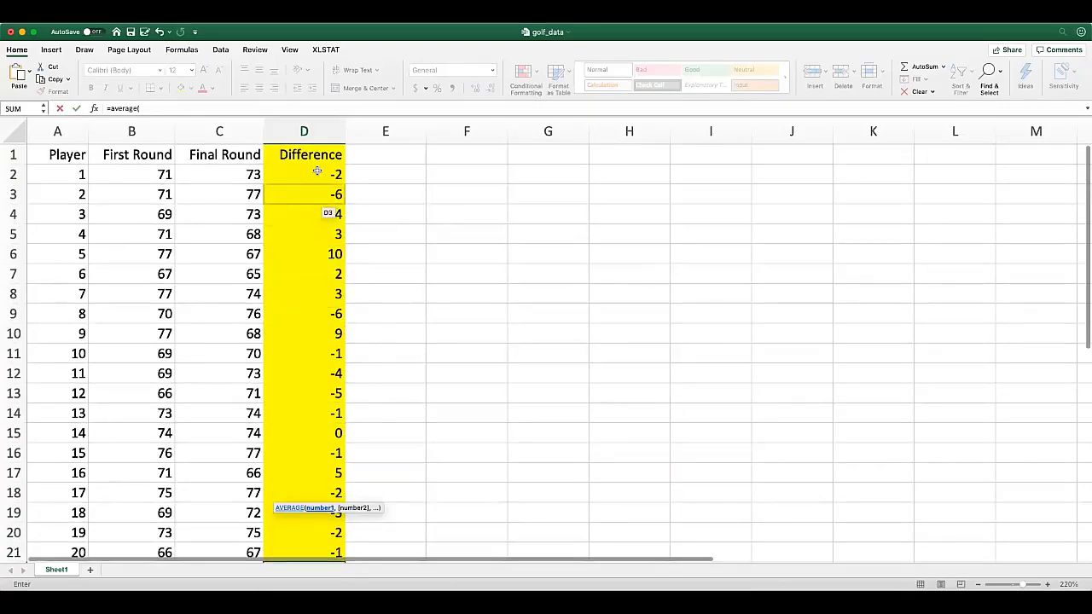
left_click_drag(317, 170, 329, 493)
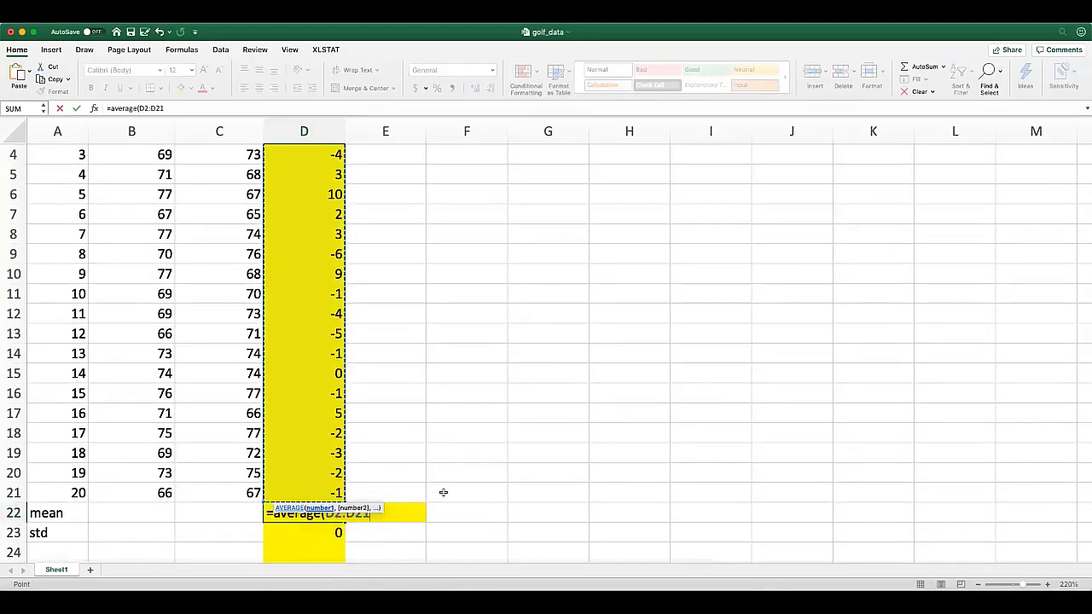
type(")")
key("Return")
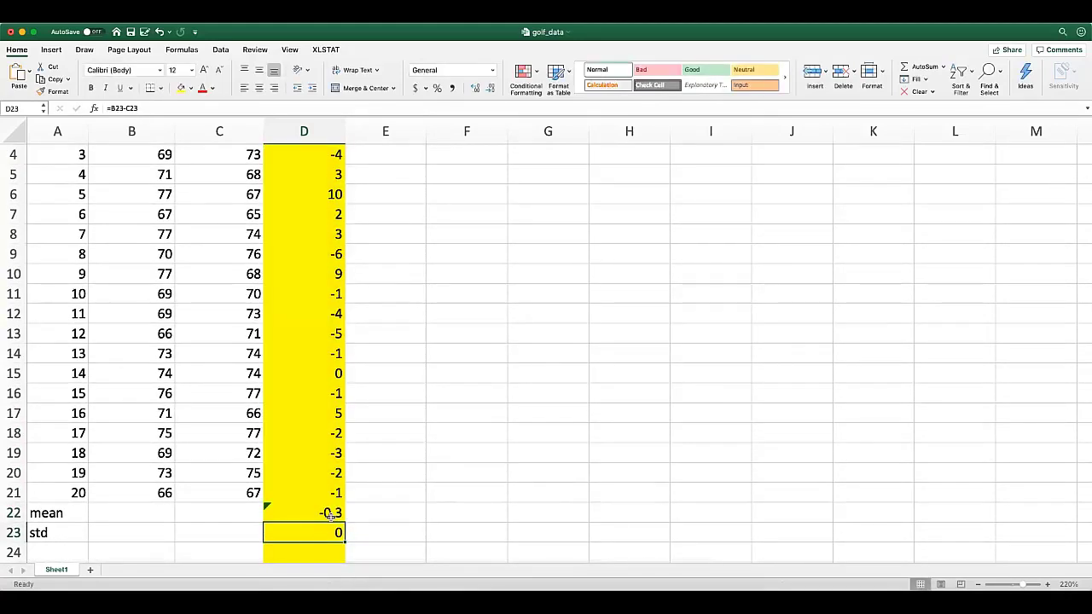
Step: Replace the formula in D23 of the std row with a STDEV of the differences D2:D21, and check both summary cells
double_click(324, 534)
left_click_drag(353, 529, 236, 527)
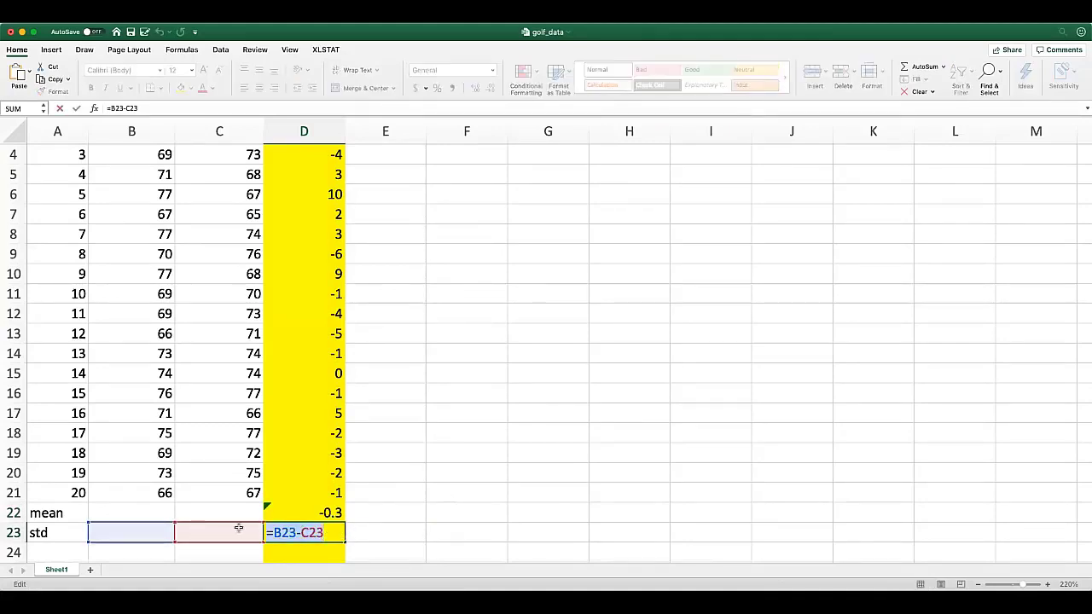
key("BackSpace")
type("=s")
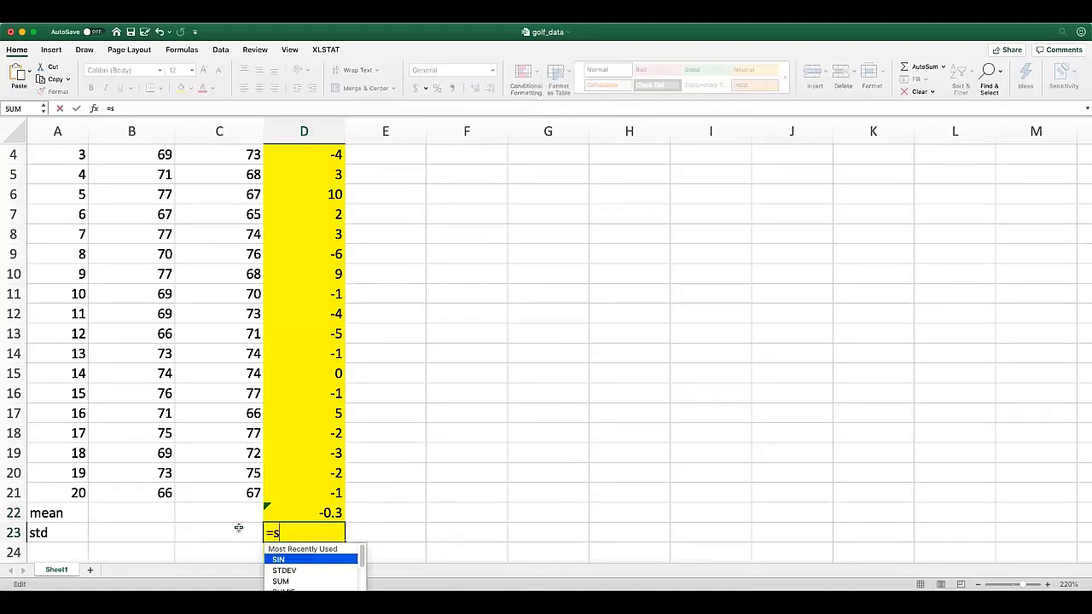
type("ted")
key("BackSpace")
key("BackSpace")
type("d")
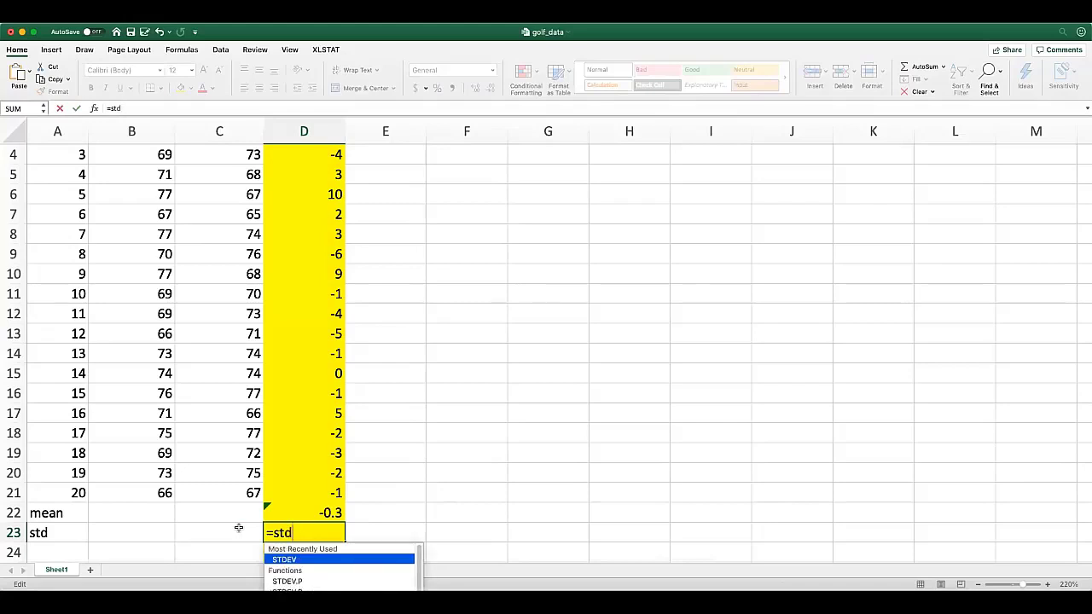
type("ev(")
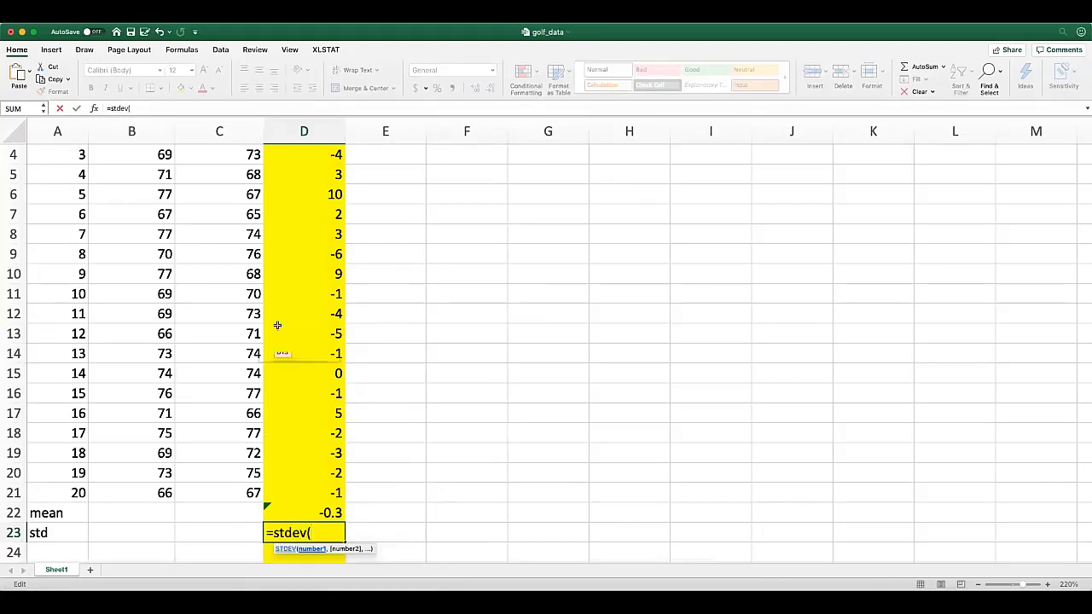
scroll(312, 244, "up", 3)
left_click_drag(321, 175, 319, 483)
key("Return")
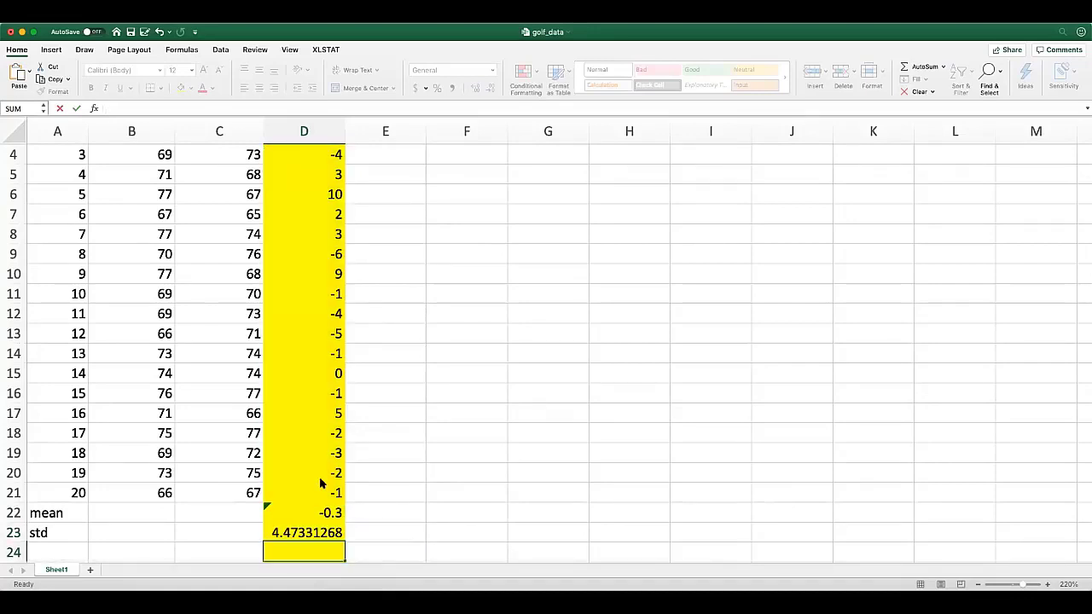
left_click(325, 513)
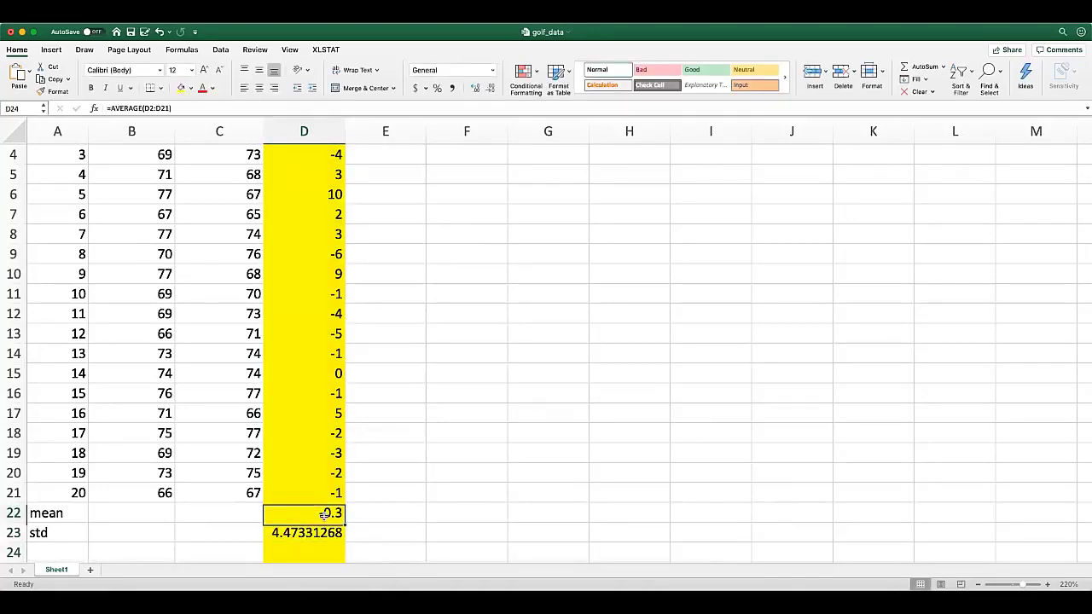
left_click(320, 532)
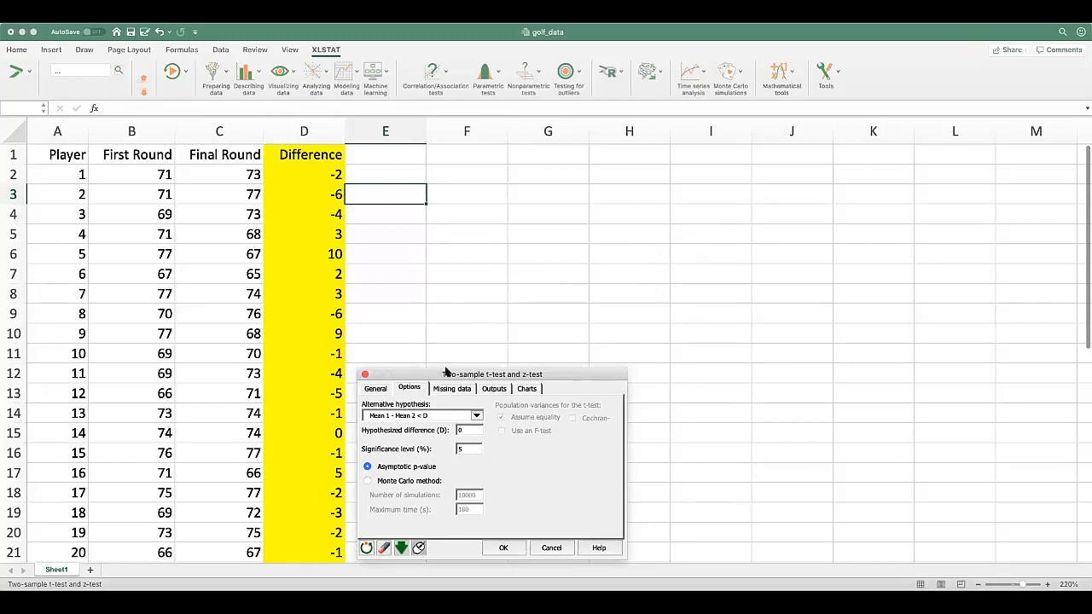
Step: Set the alternative hypothesis of the two-sample t-test and z-test to Mean 1 - Mean 2 ≠ D
left_click_drag(423, 377, 414, 367)
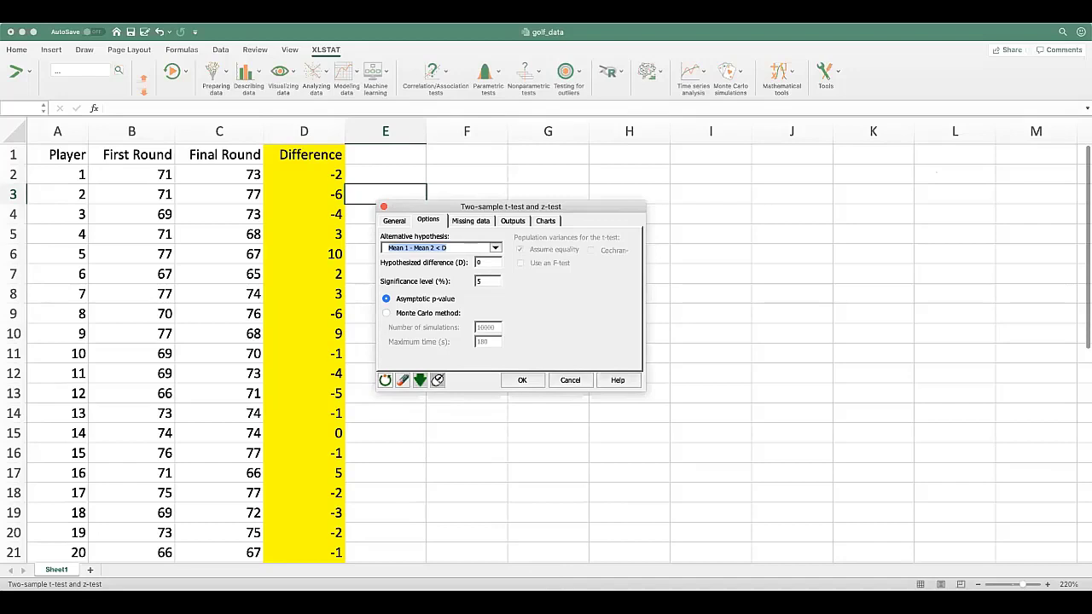
left_click(547, 321)
left_click_drag(475, 206, 495, 221)
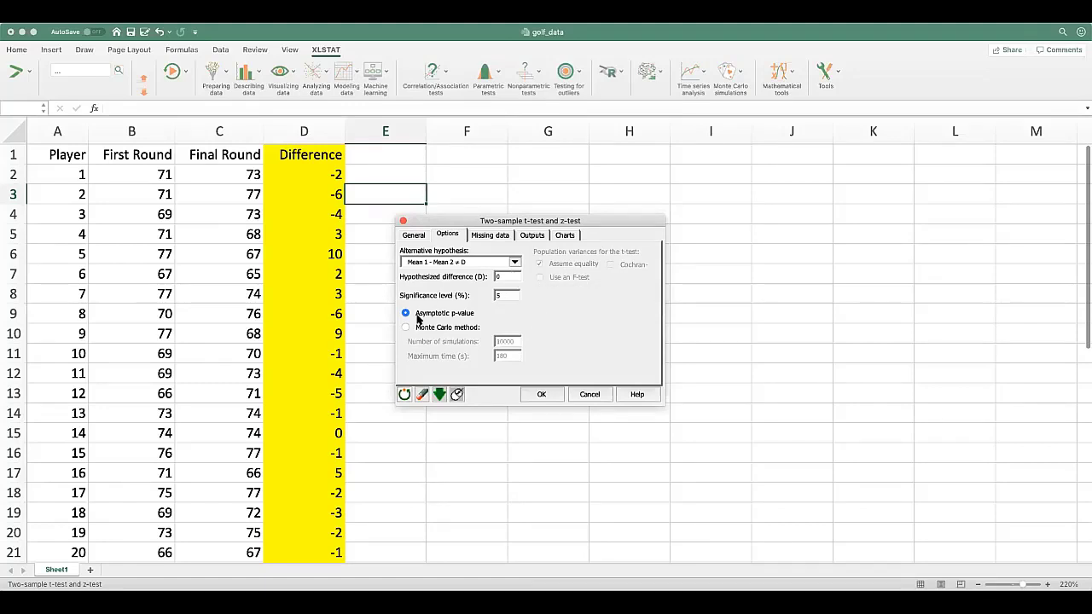
Step: Review the missing data and output settings, enable comparison plots with box plots, and run the two-sample t-test
left_click(491, 237)
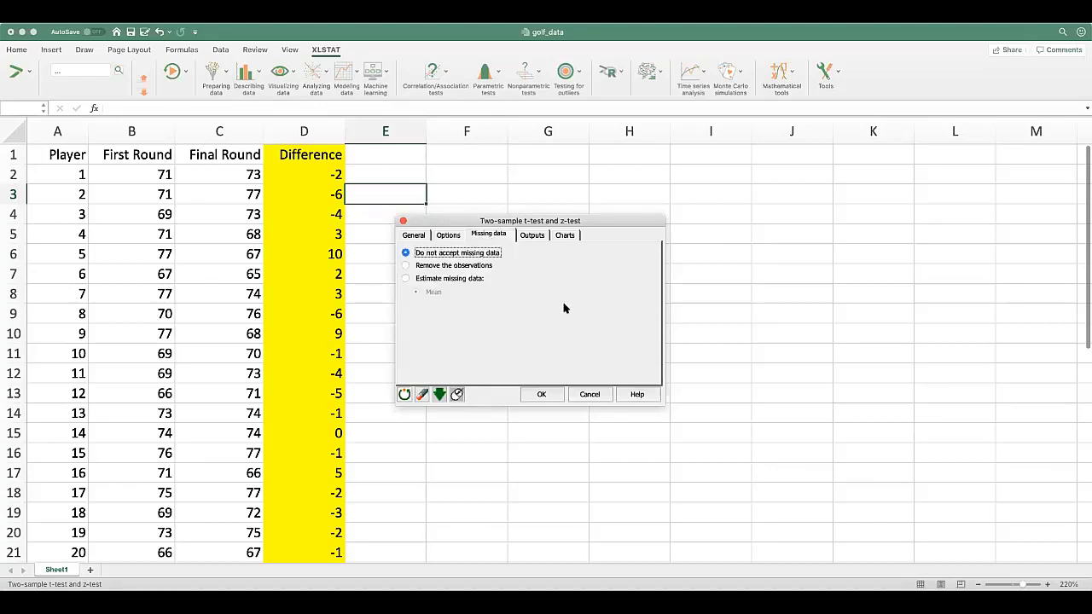
left_click(529, 237)
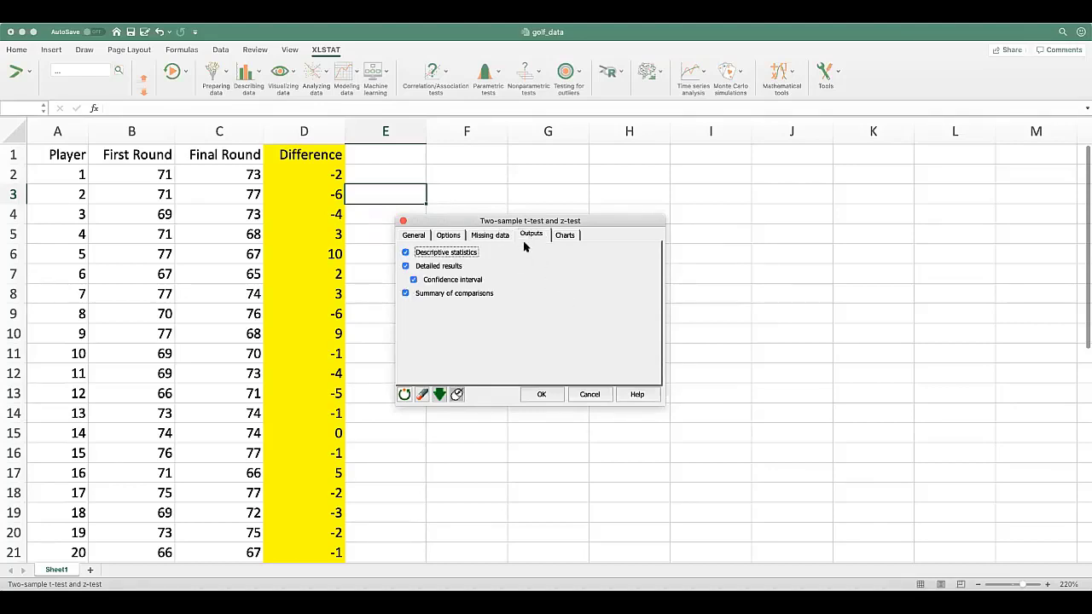
left_click(563, 235)
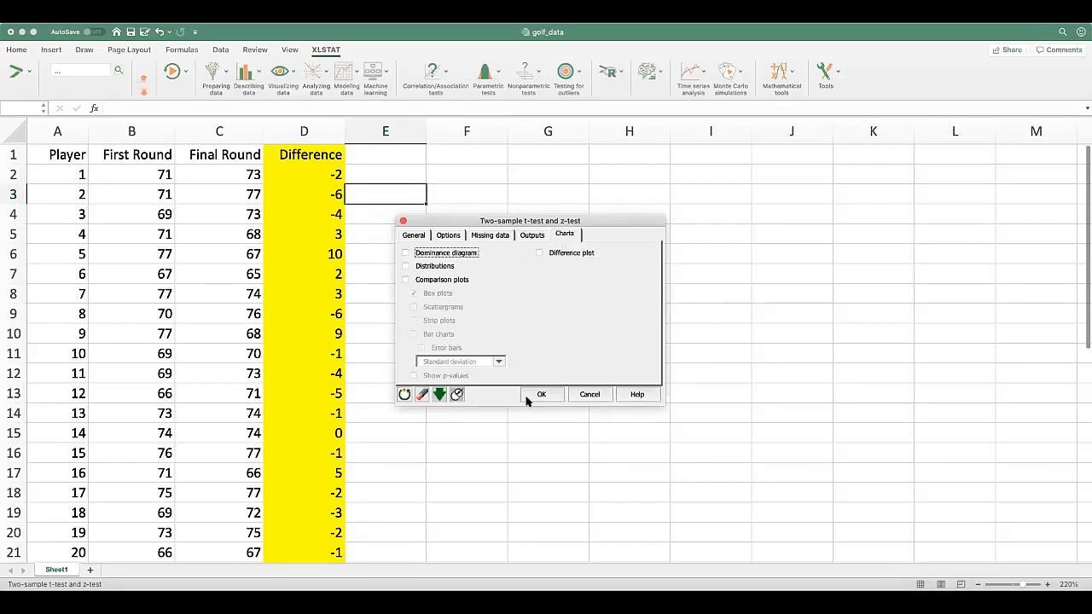
left_click(437, 281)
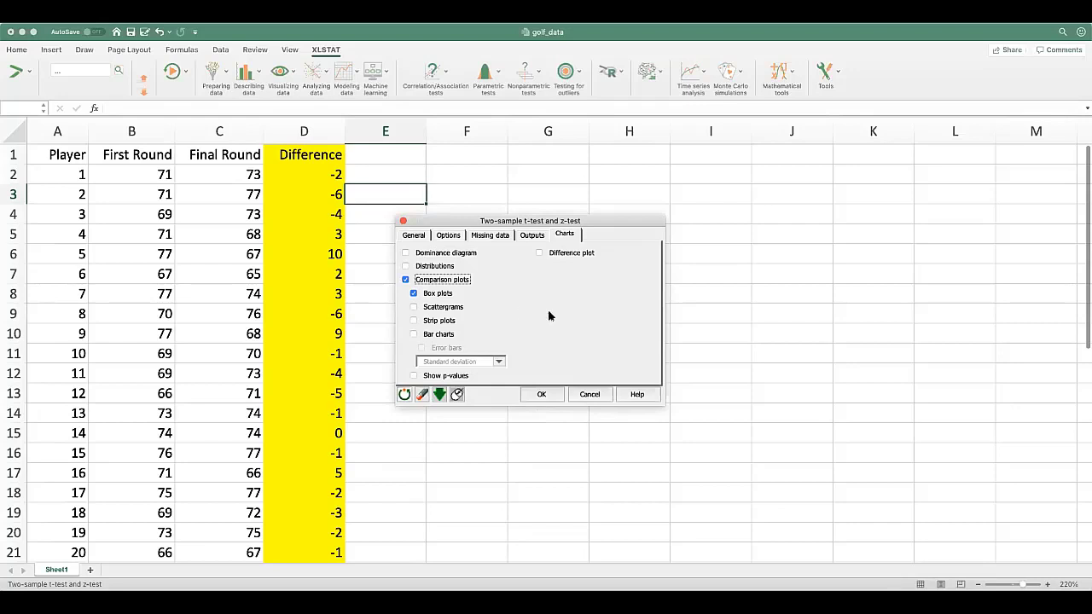
left_click(544, 393)
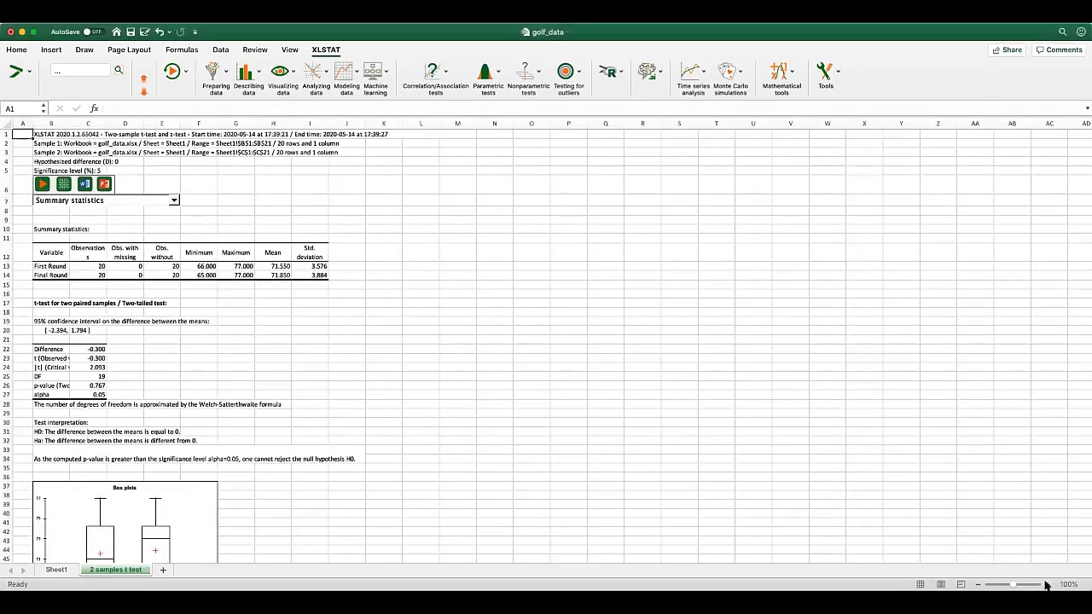
Step: Hide the gridlines on the 2 samples t test results sheet
scroll(357, 283, "up", 6)
left_click(357, 283)
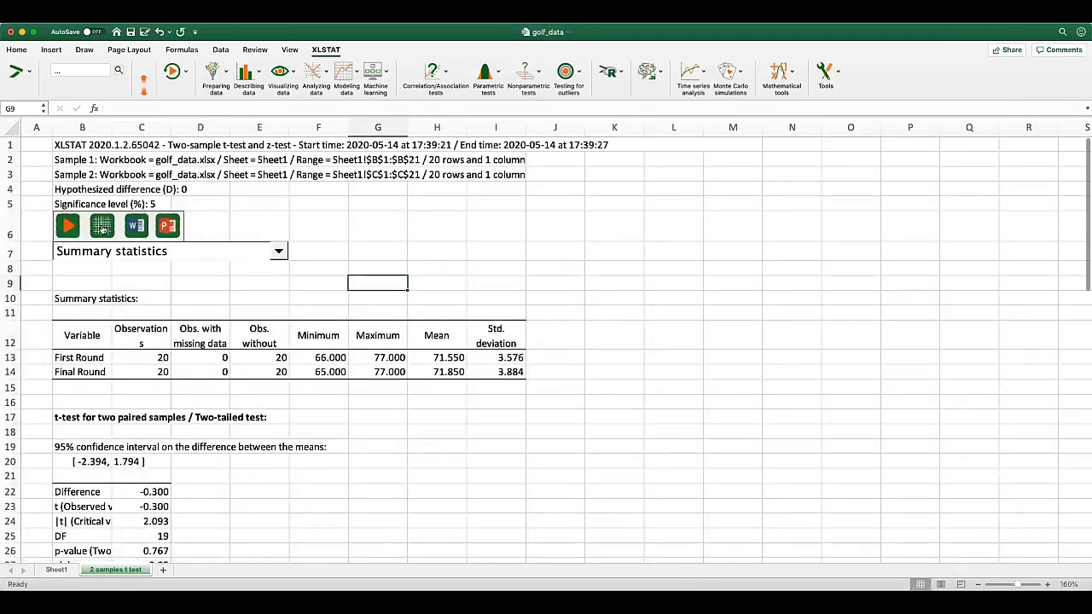
left_click(102, 227)
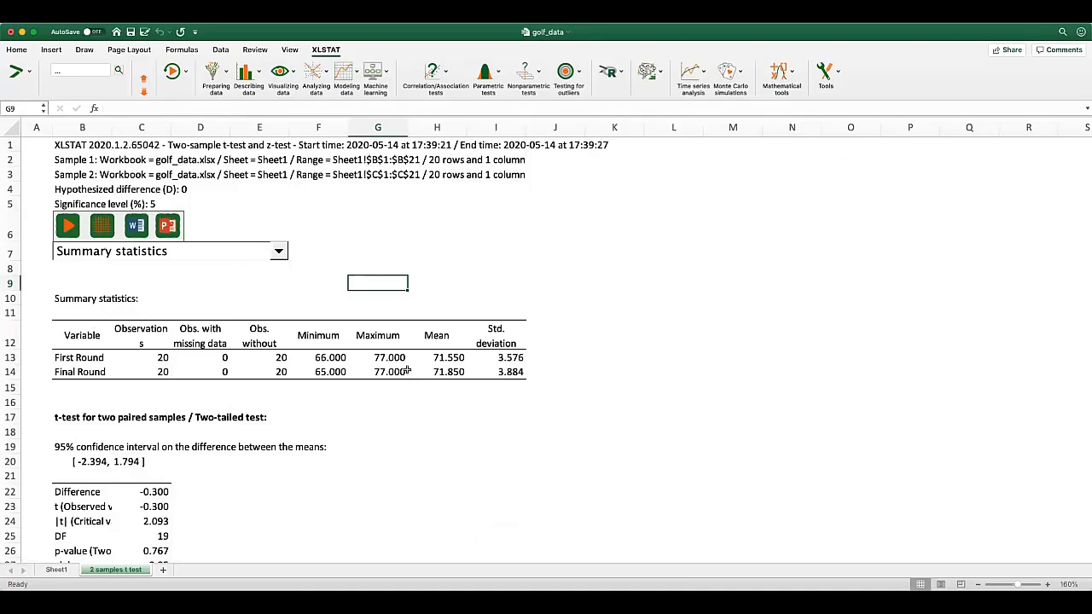
Step: Examine the First Round and Final Round rows of the summary statistics table, selecting each row in turn
scroll(380, 467, "down", 3)
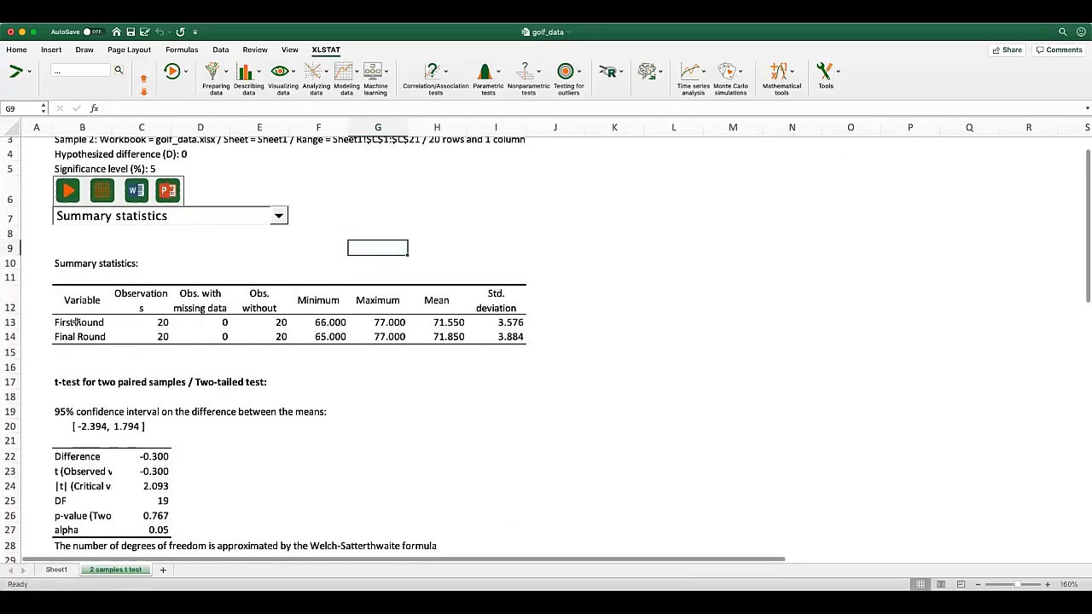
left_click(12, 323)
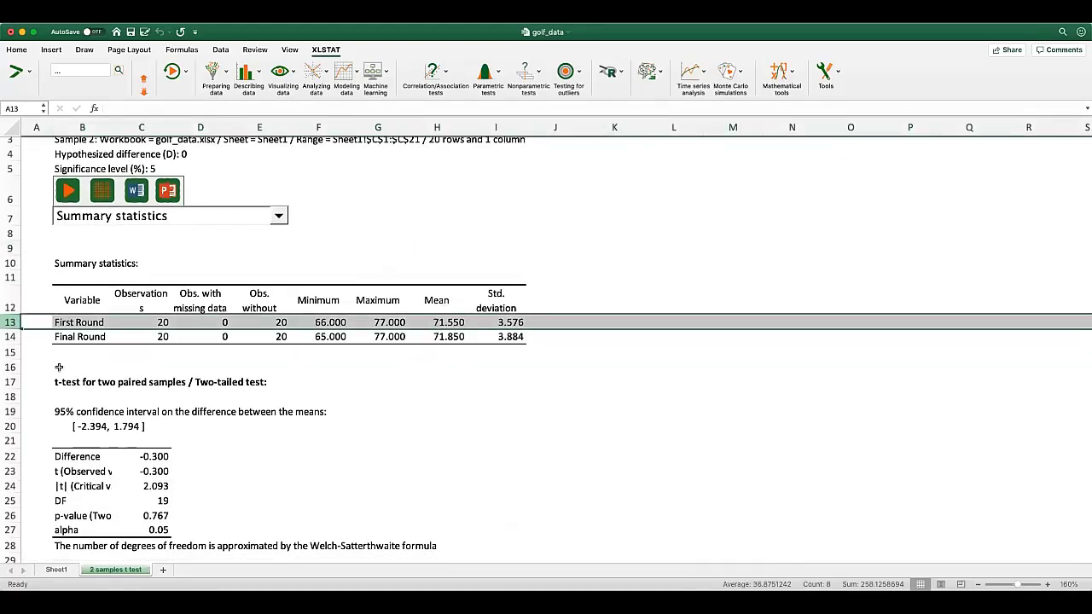
left_click(10, 336)
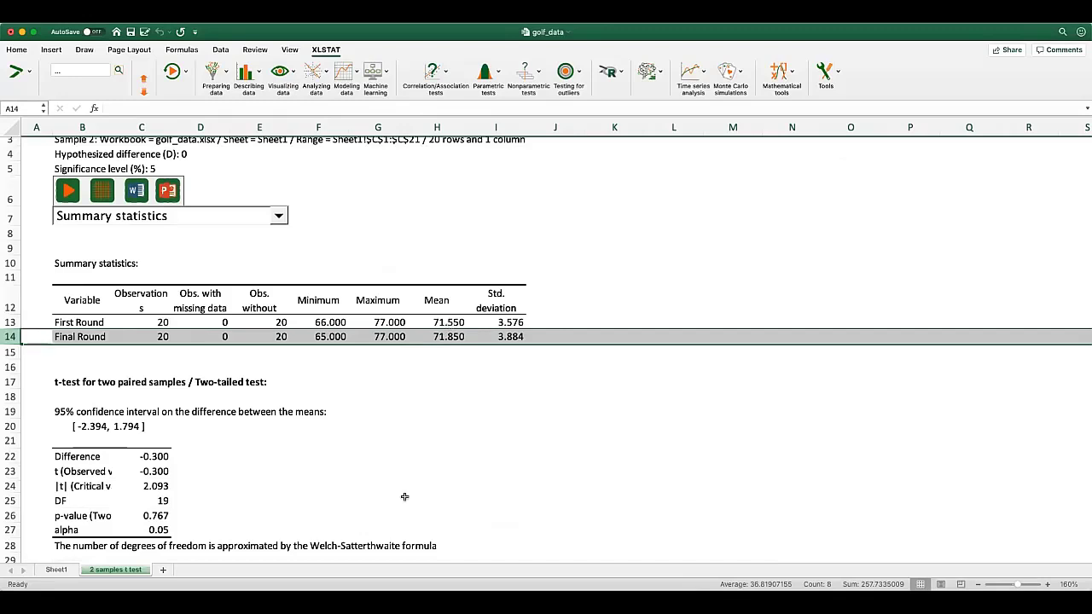
Step: Widen columns B and C of the 2 samples t test sheet so their labels fit in full
scroll(403, 497, "down", 1)
scroll(192, 259, "down", 1)
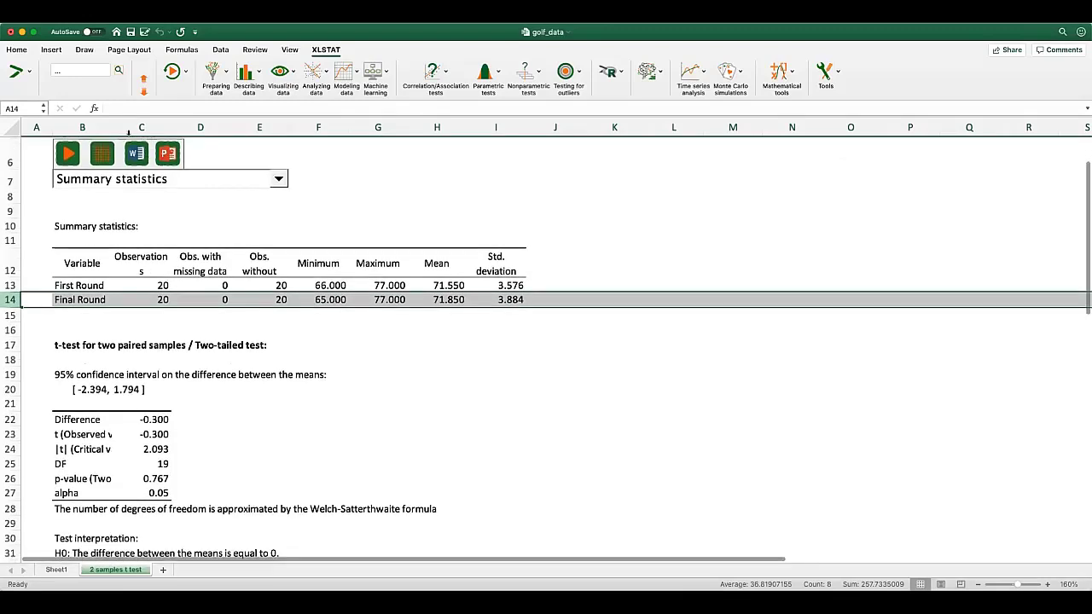
left_click_drag(112, 127, 226, 127)
Step: Examine the paired t-test results table from Difference down to alpha, selecting the table while reading it
scroll(324, 468, "down", 4)
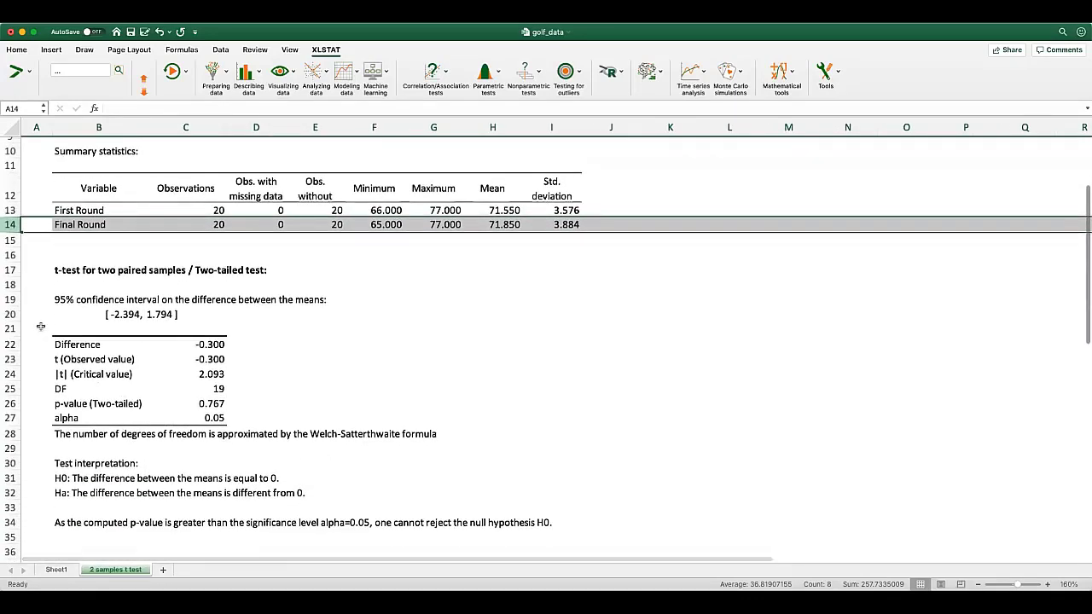
left_click_drag(38, 329, 327, 441)
left_click(382, 403)
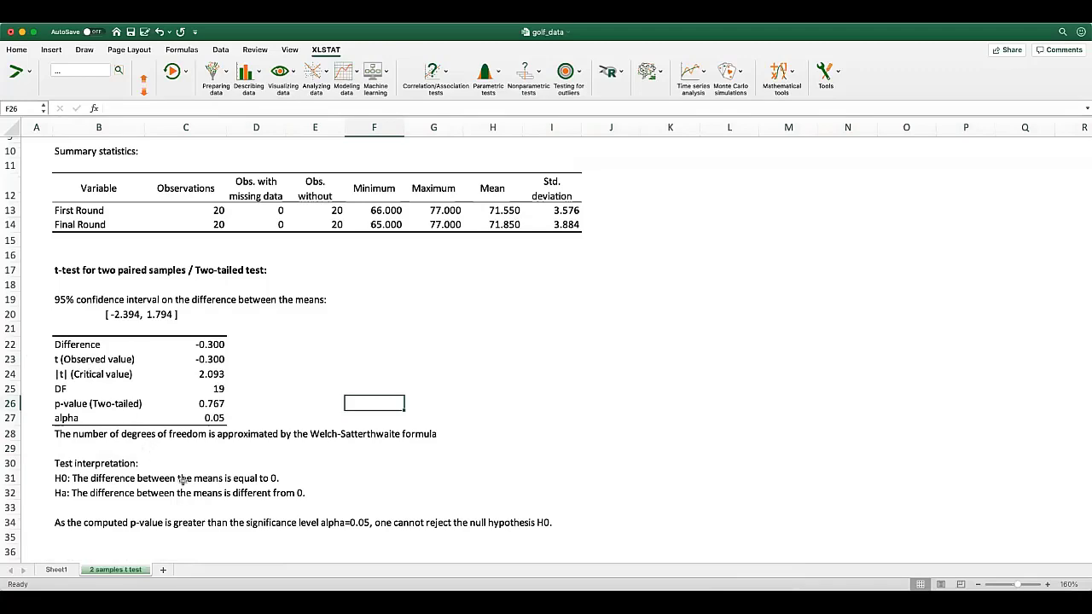
Step: Examine the test interpretation and the box plots comparing First Round and Final Round scores
scroll(182, 480, "down", 2)
scroll(182, 480, "down", 5)
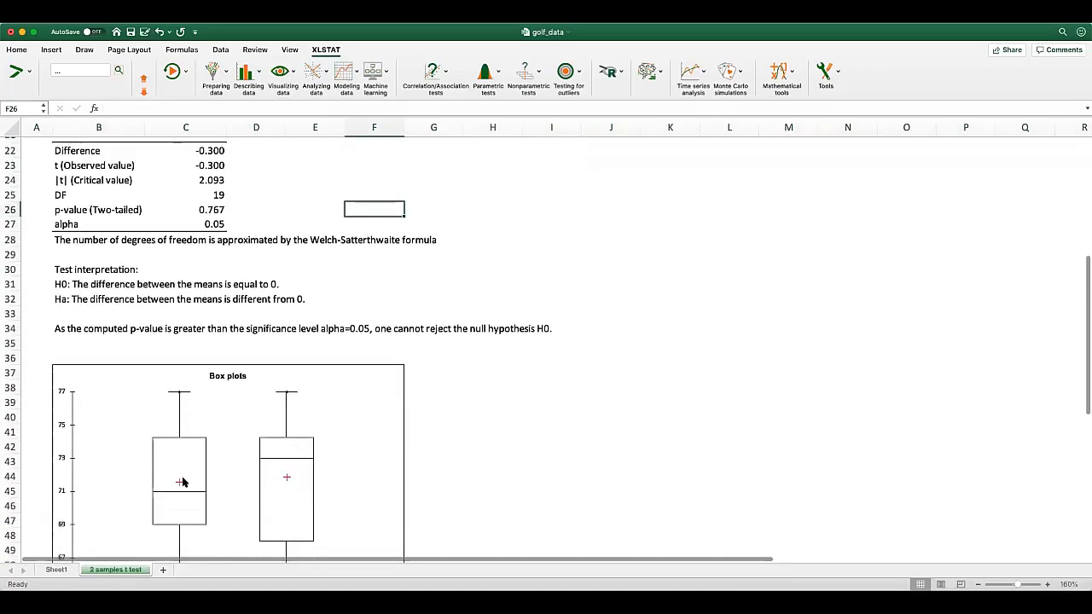
scroll(183, 480, "down", 3)
scroll(102, 341, "up", 2)
scroll(118, 368, "down", 1)
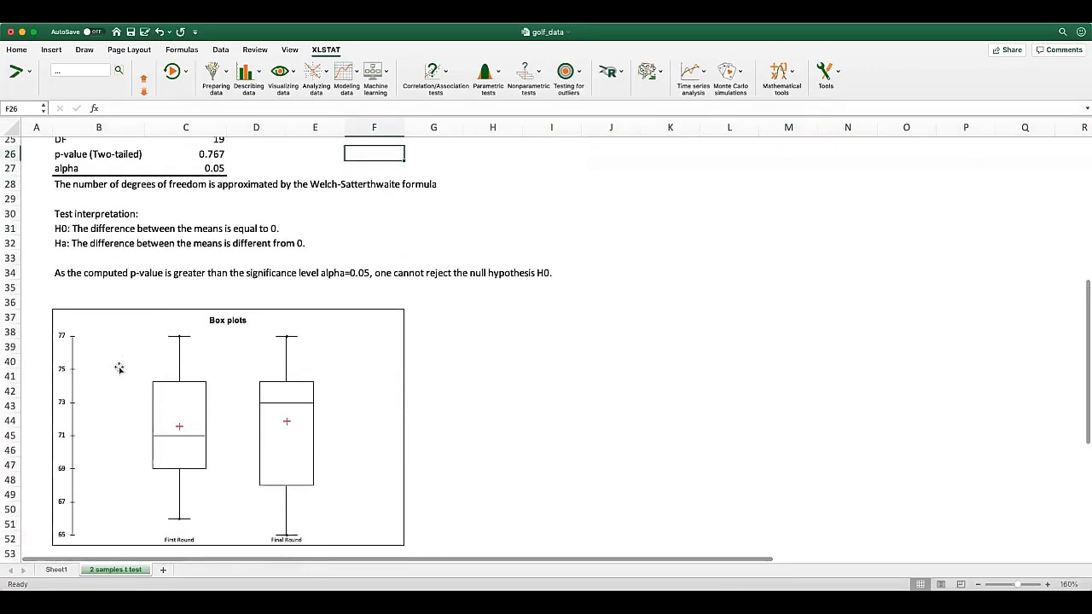
scroll(119, 367, "down", 2)
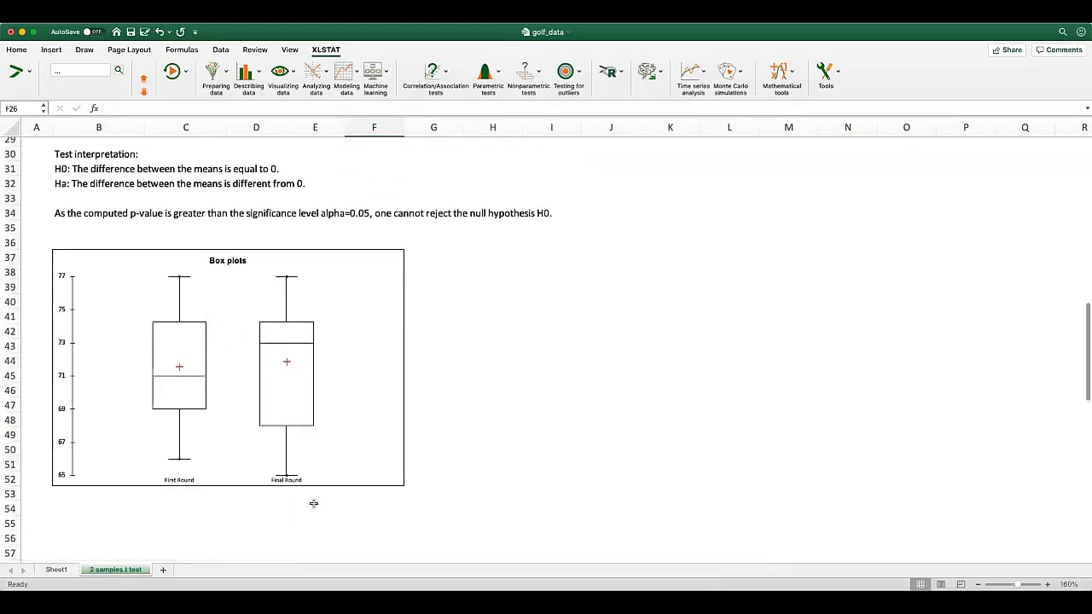
left_click(178, 480)
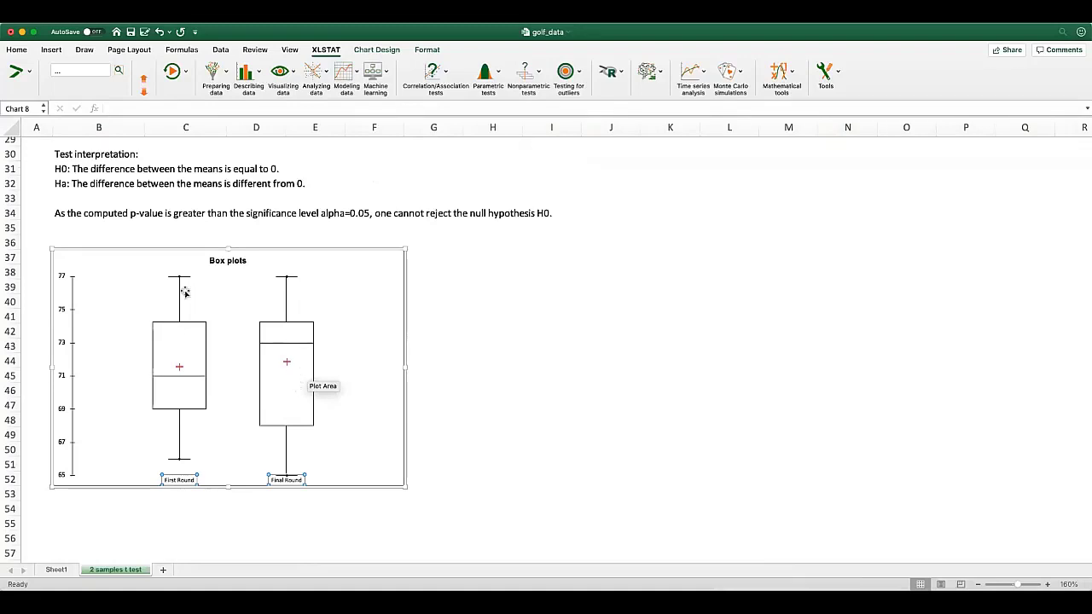
scroll(306, 397, "down", 2)
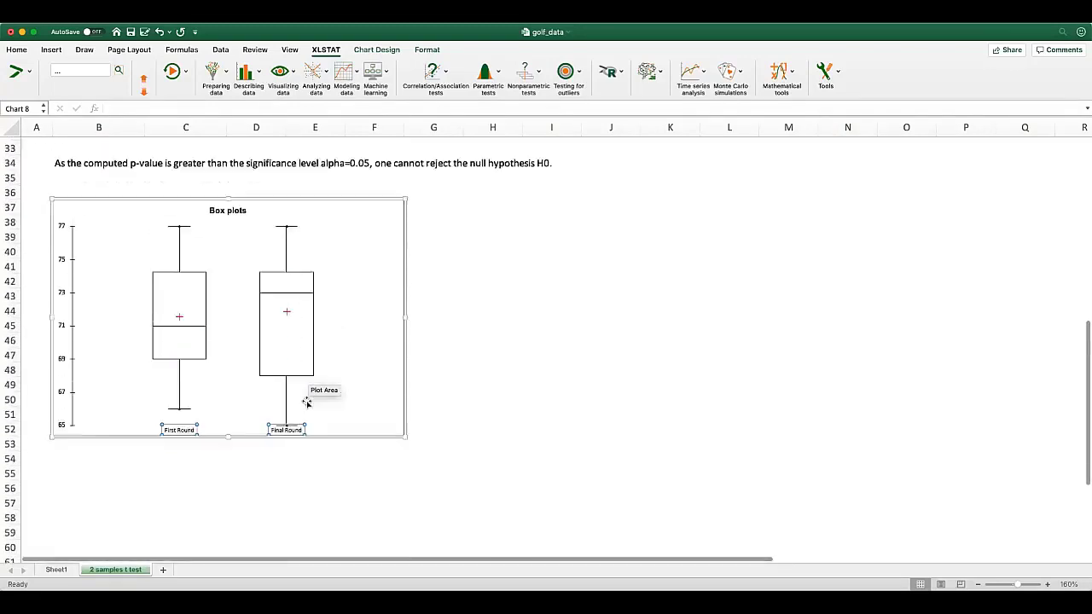
Step: Examine the observed t value, the two-tailed p-value and DF in the t-test table, selecting each label and its value
scroll(307, 402, "up", 8)
scroll(307, 402, "up", 1)
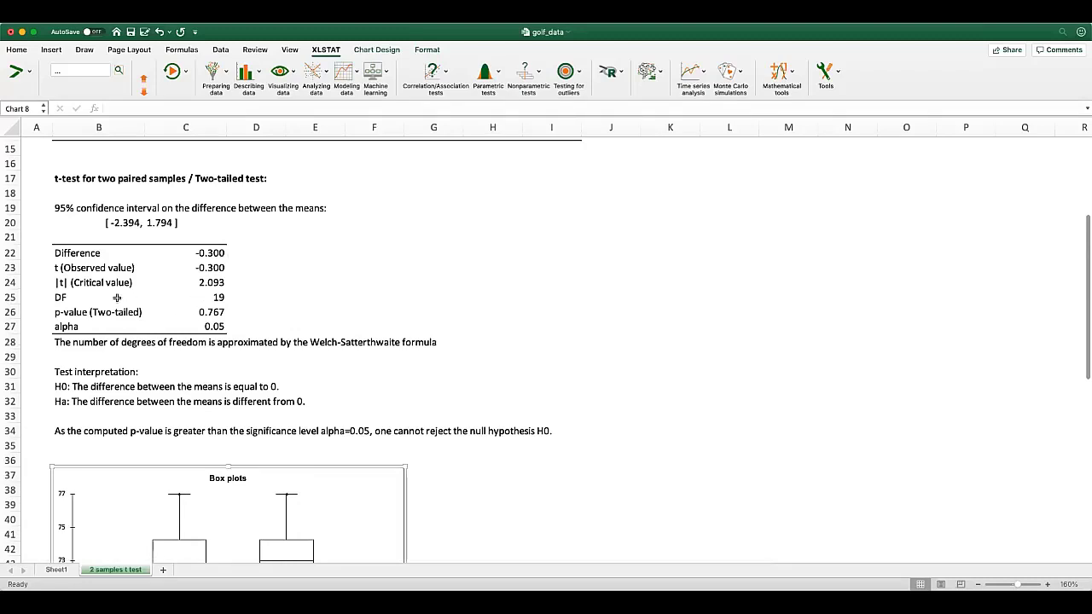
left_click(72, 269)
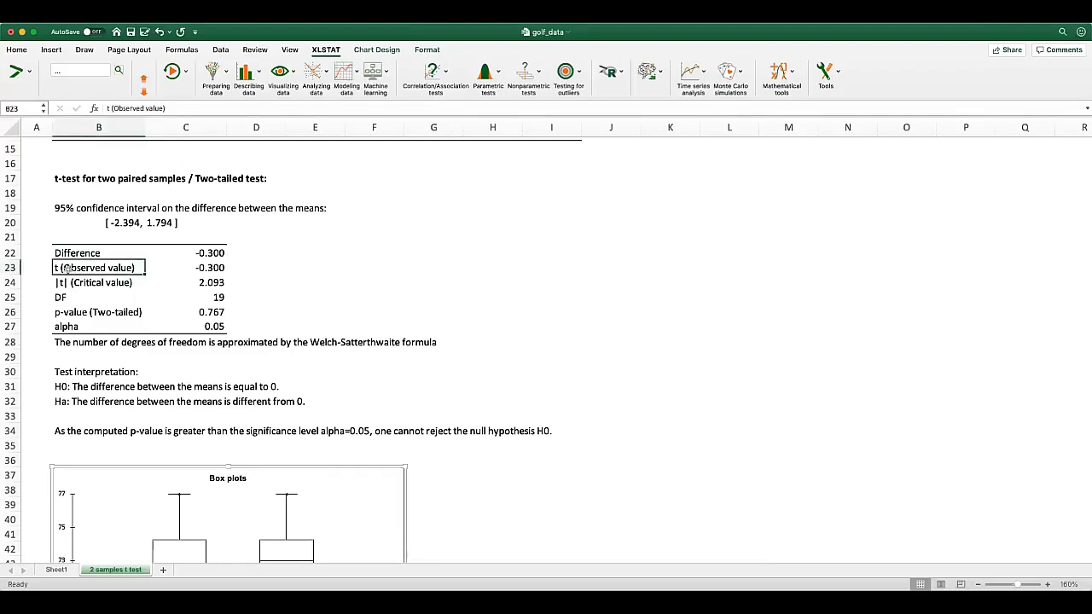
left_click(216, 269)
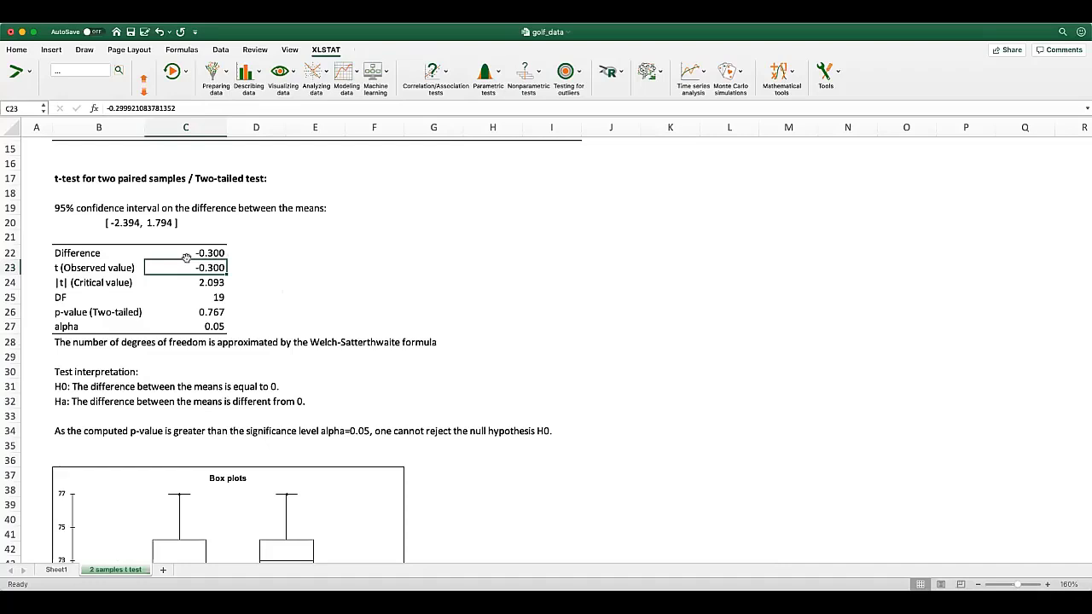
left_click(72, 312)
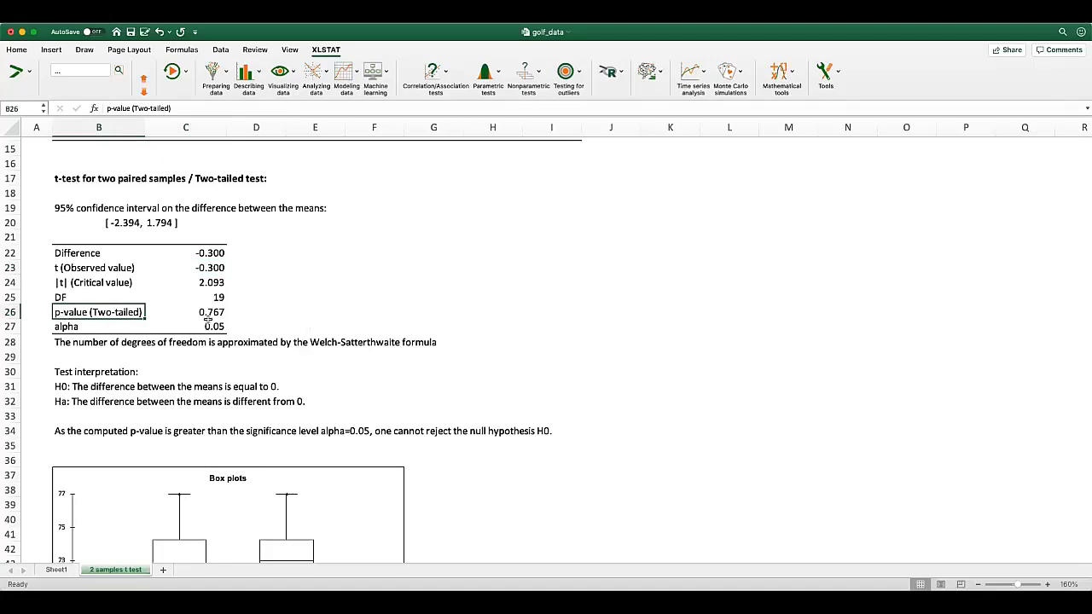
left_click(209, 315)
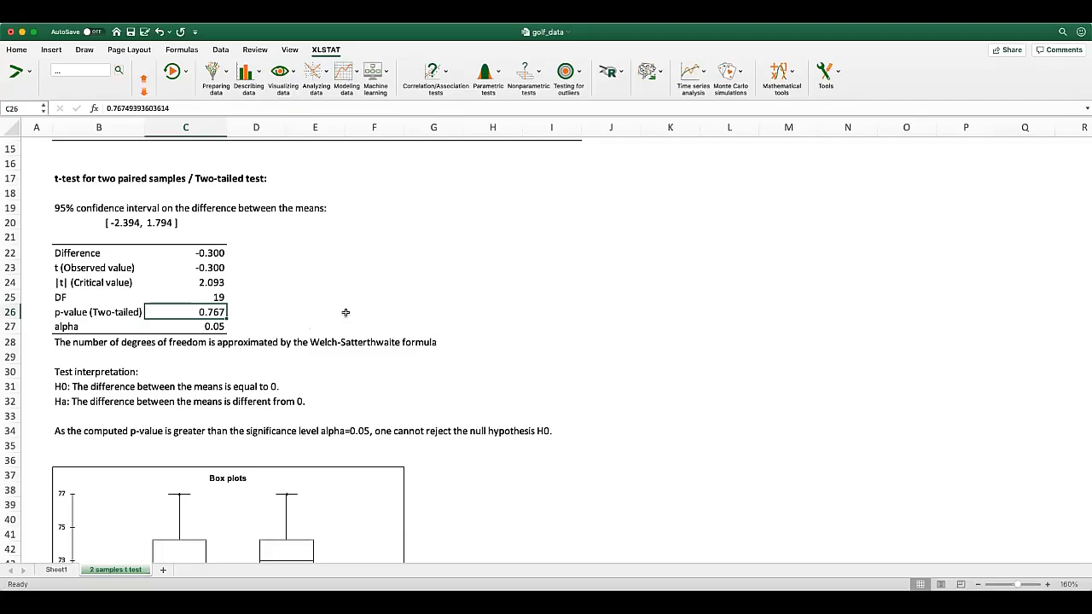
left_click(79, 299)
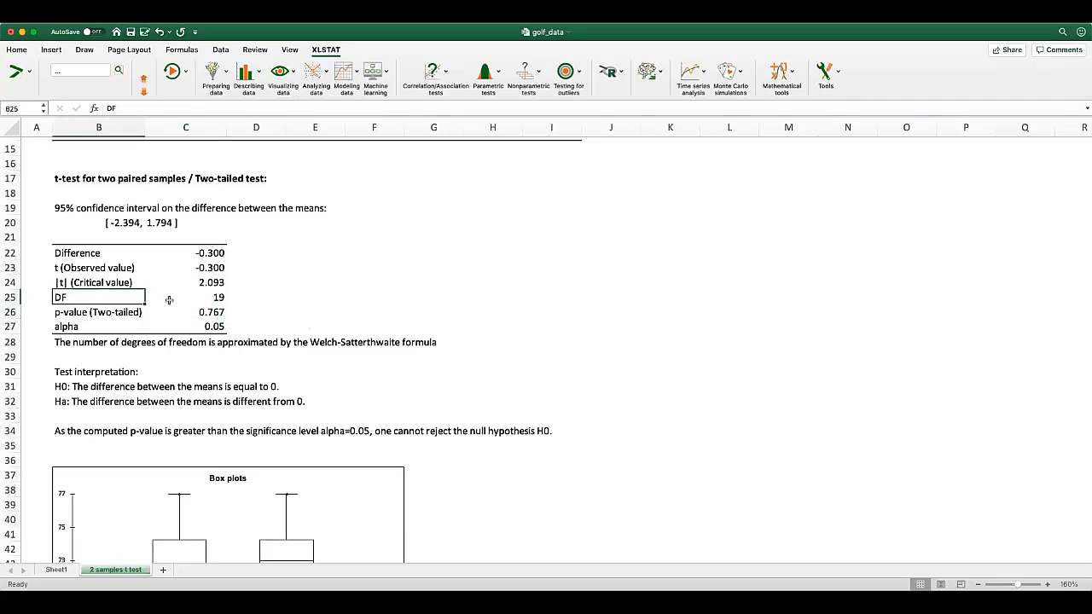
left_click(201, 297)
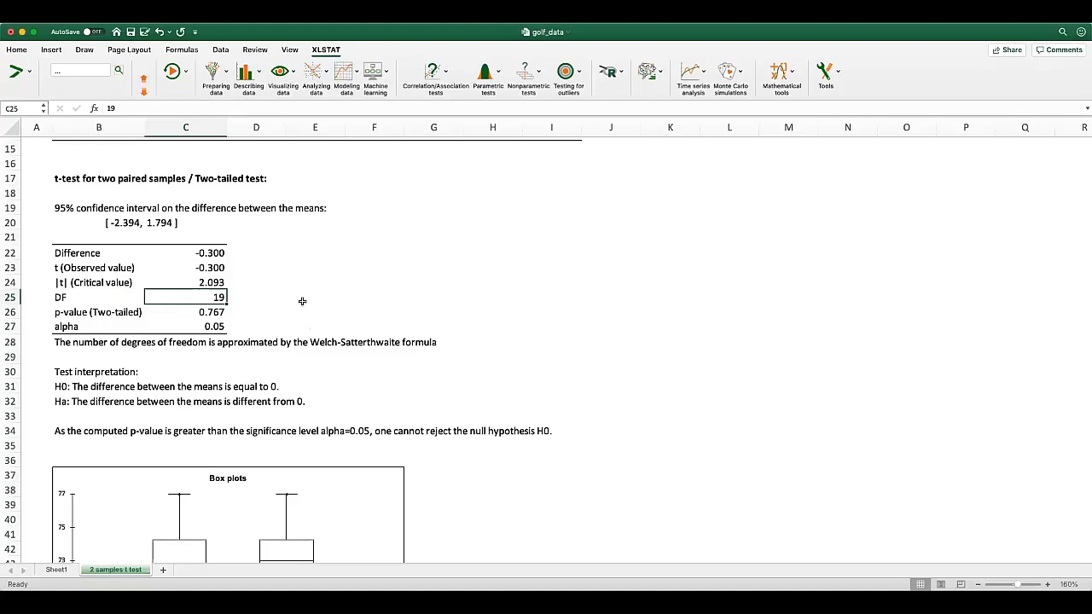
Step: Go back to Sheet1 and check the paired First Round and Final Round scores of the last players
left_click(56, 569)
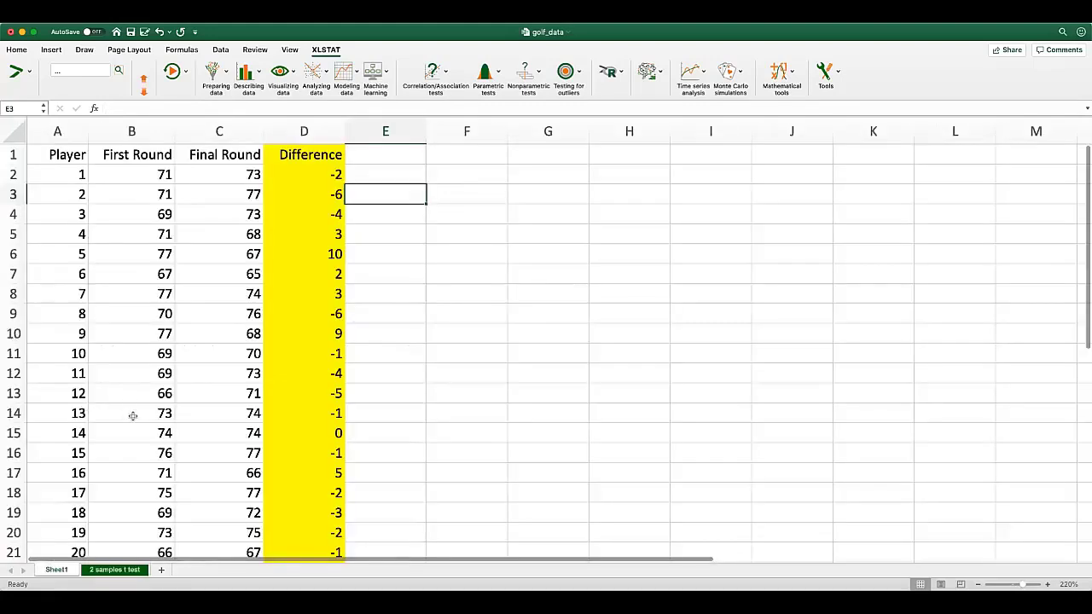
scroll(131, 426, "down", 4)
left_click_drag(53, 472, 243, 472)
left_click(165, 515)
scroll(168, 516, "up", 1)
scroll(157, 507, "up", 1)
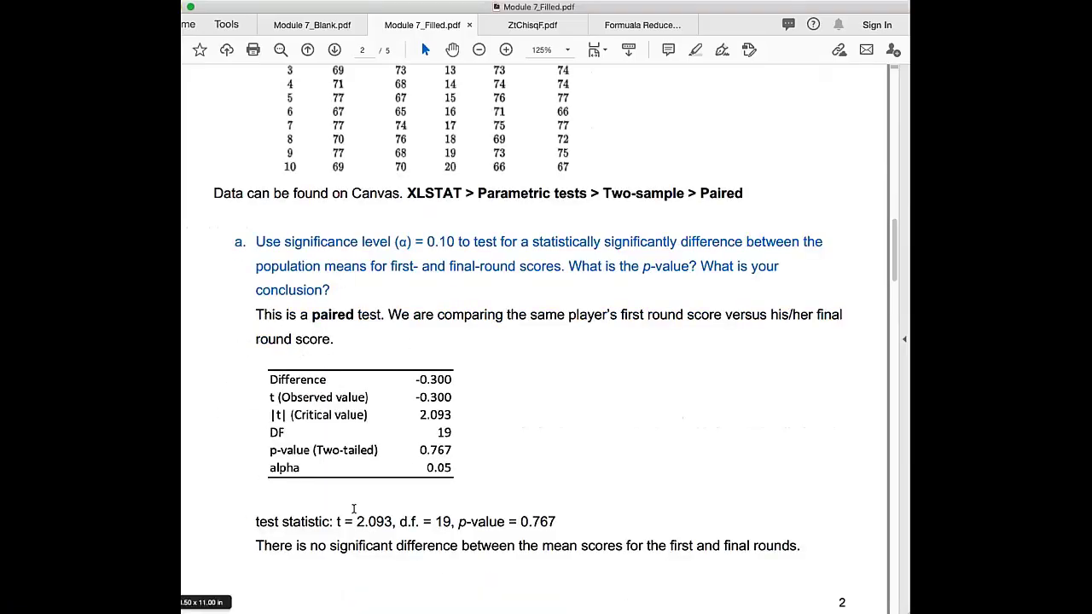
Step: In Module 7_Filled.pdf, read the part a answer, highlighting the test statistic line and the conclusion below it
scroll(469, 509, "down", 2)
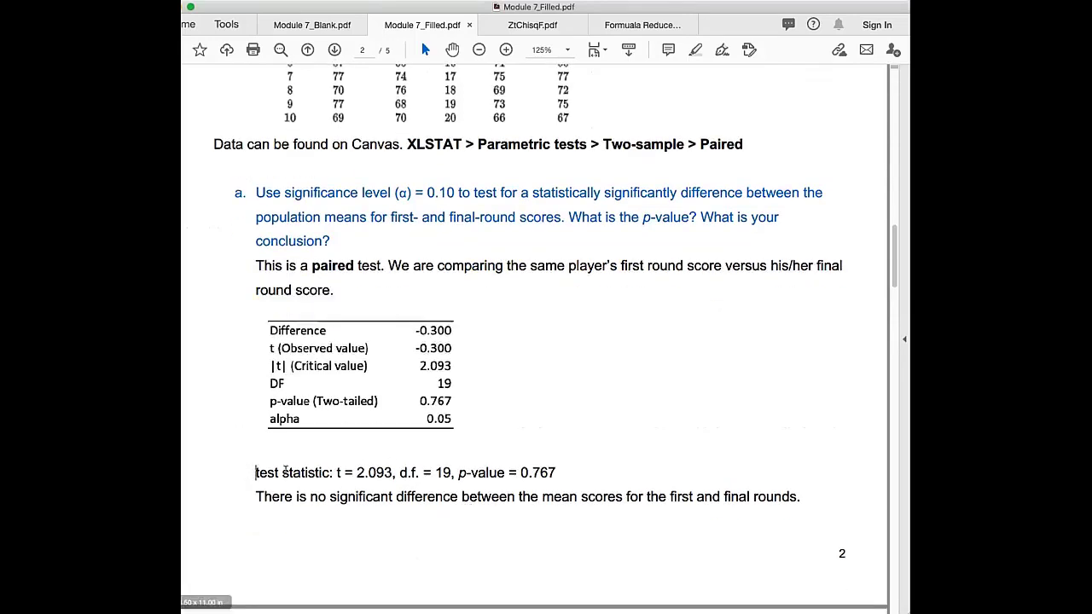
left_click_drag(256, 472, 621, 497)
left_click(658, 534)
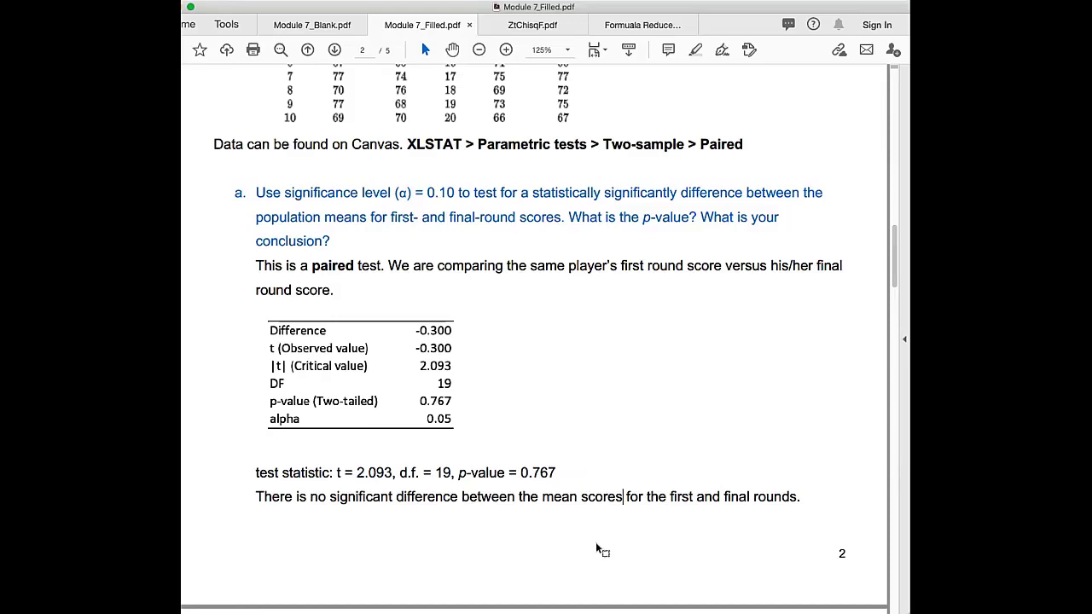
Step: Read the questions and answers of parts b and c, highlighting the first round and final round wording in part b
scroll(597, 571, "down", 4)
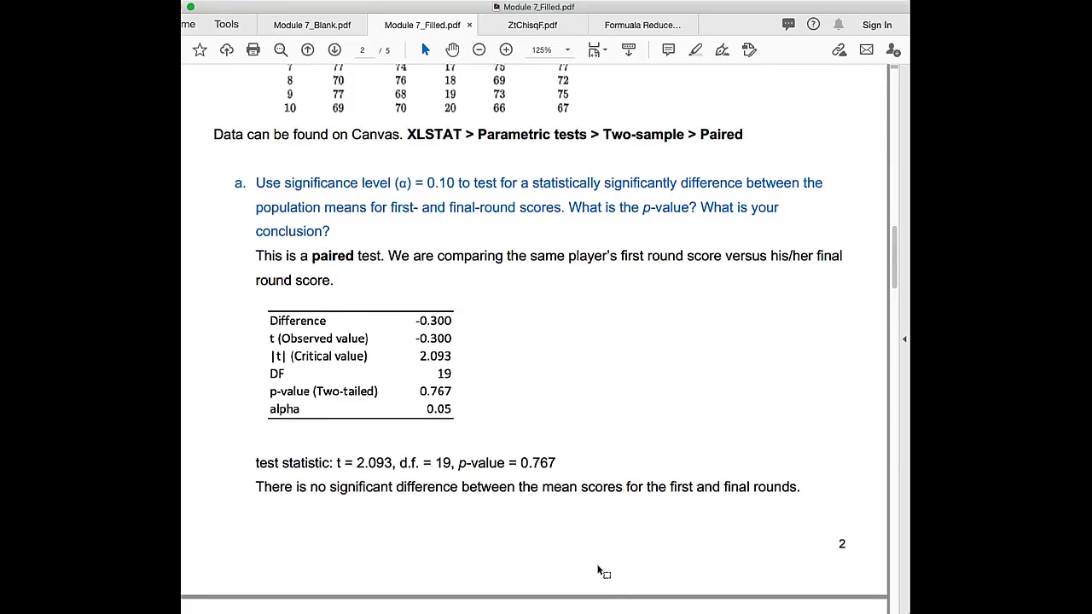
scroll(597, 563, "down", 3)
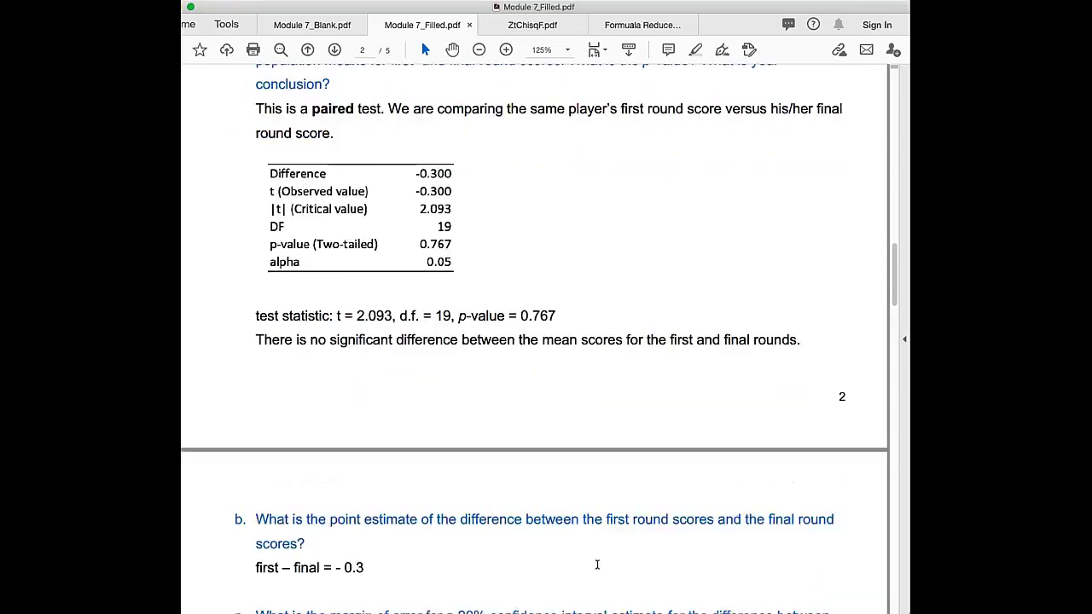
scroll(597, 564, "down", 8)
scroll(597, 563, "up", 5)
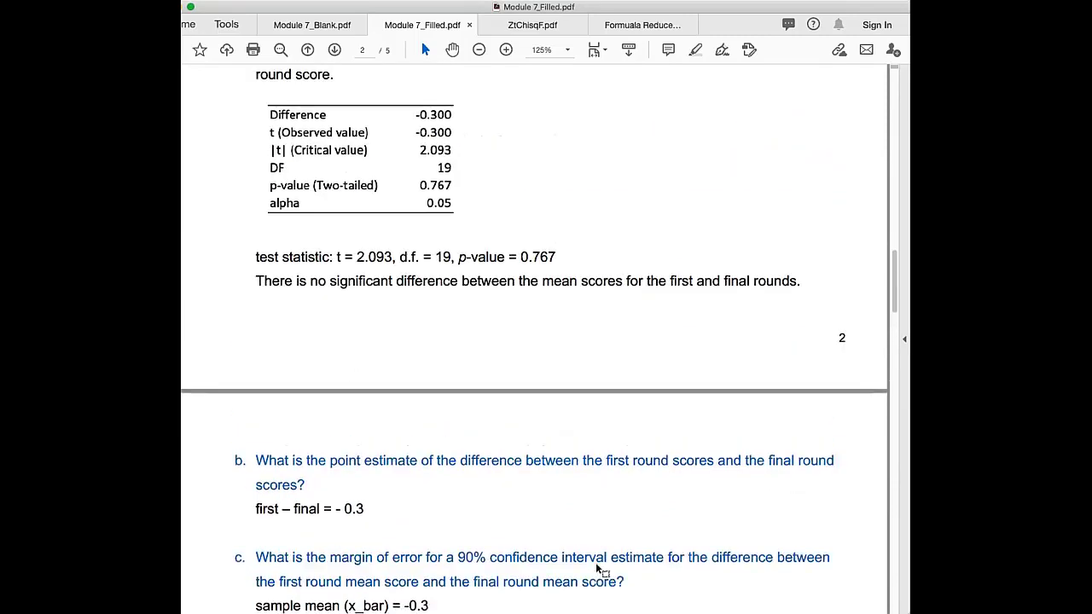
scroll(597, 563, "down", 8)
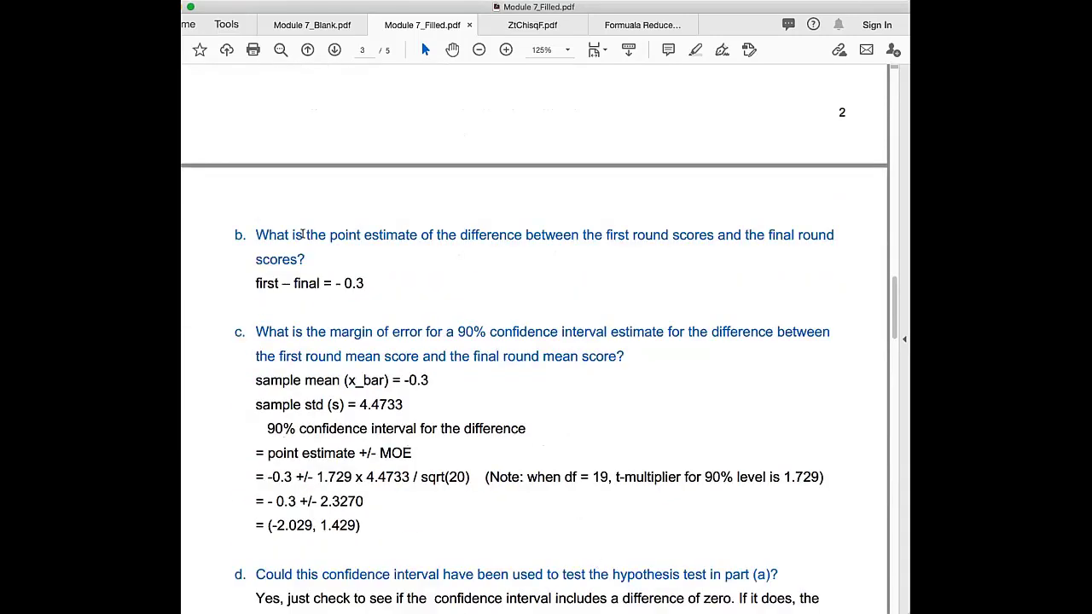
scroll(260, 268, "up", 2)
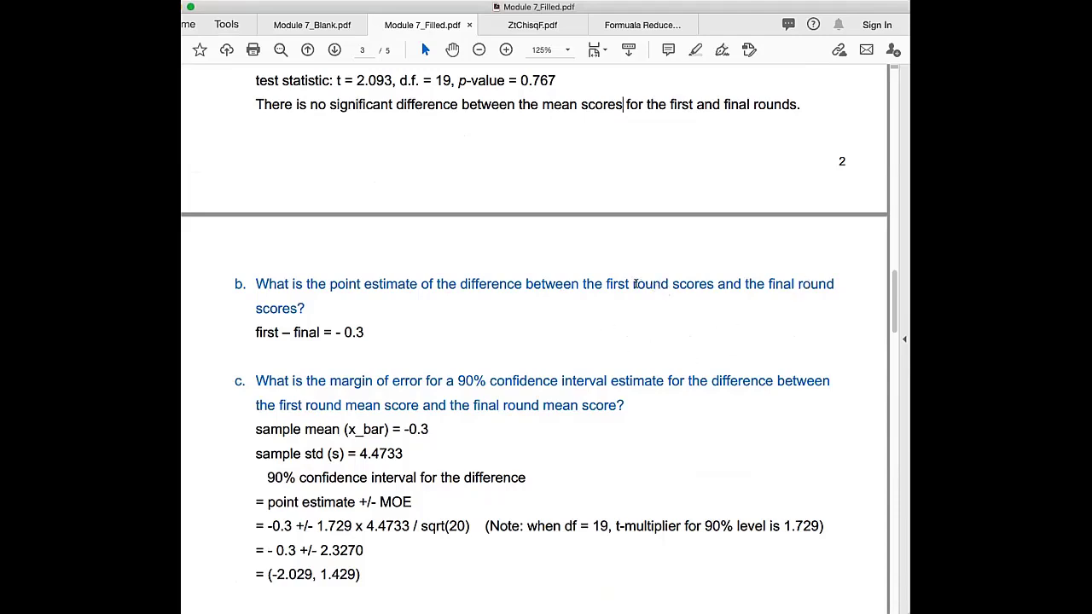
left_click_drag(613, 284, 834, 286)
left_click(749, 287)
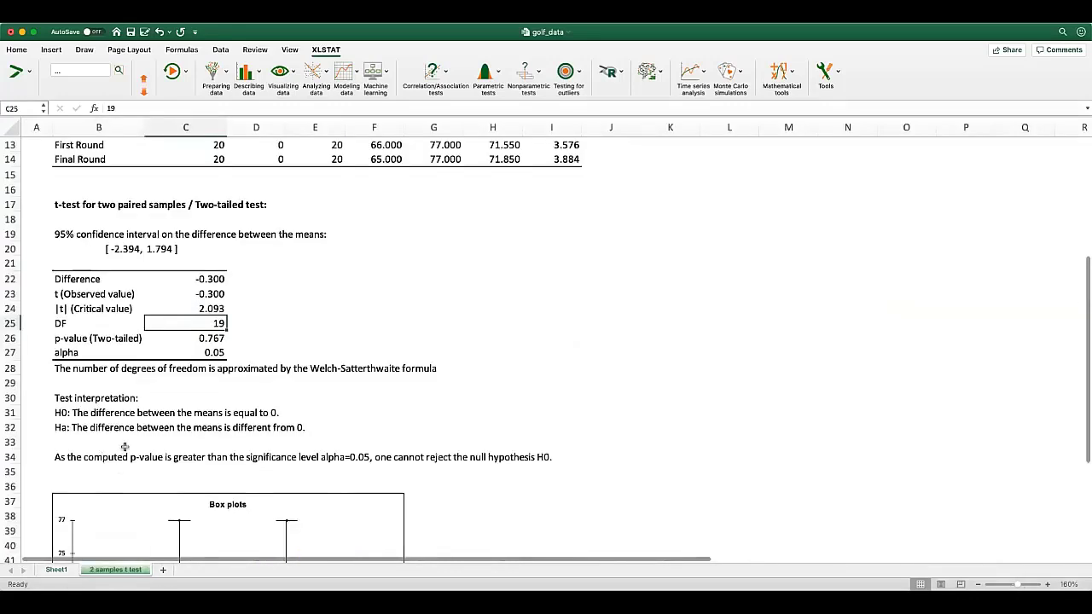
Step: Switch to the golf_data workbook and examine the First Round and Final Round means in the summary statistics table at a larger zoom
scroll(126, 446, "up", 3)
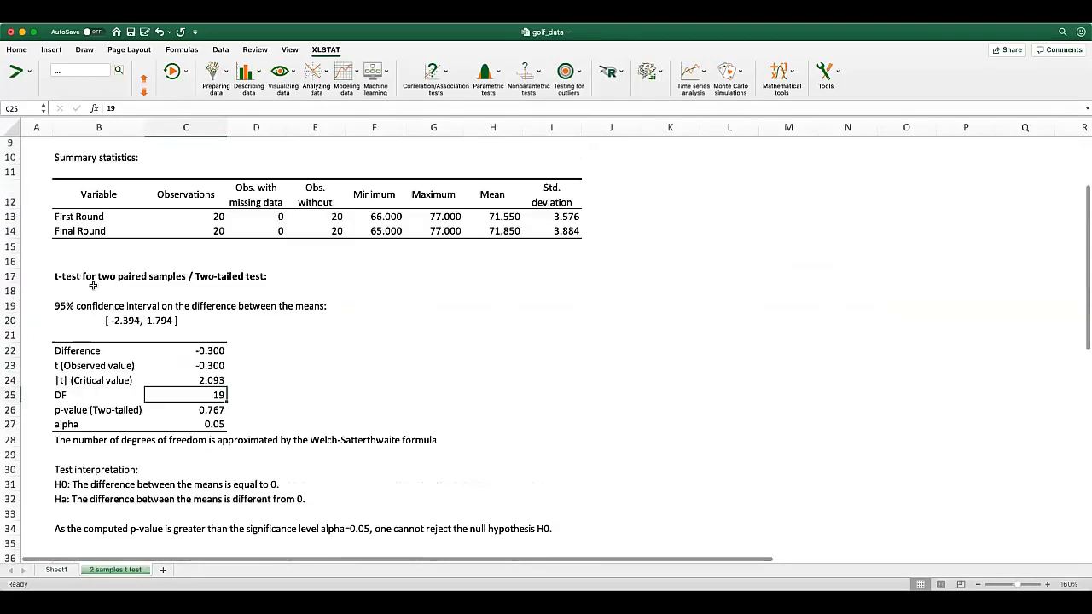
left_click(11, 216)
left_click(392, 253)
left_click(499, 218)
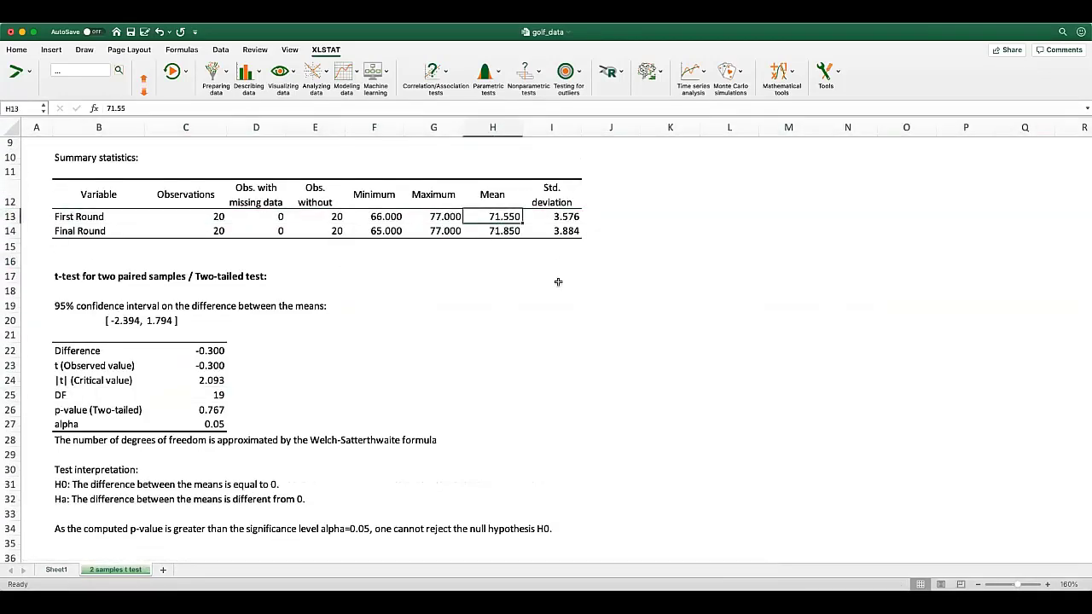
left_click(503, 231)
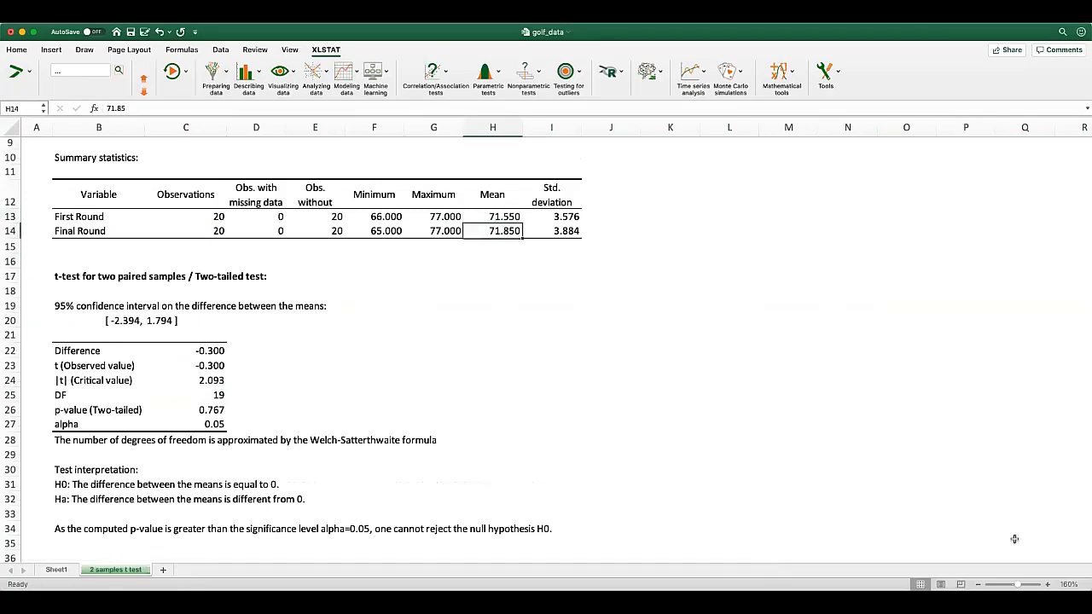
left_click(1045, 585)
left_click(1045, 585)
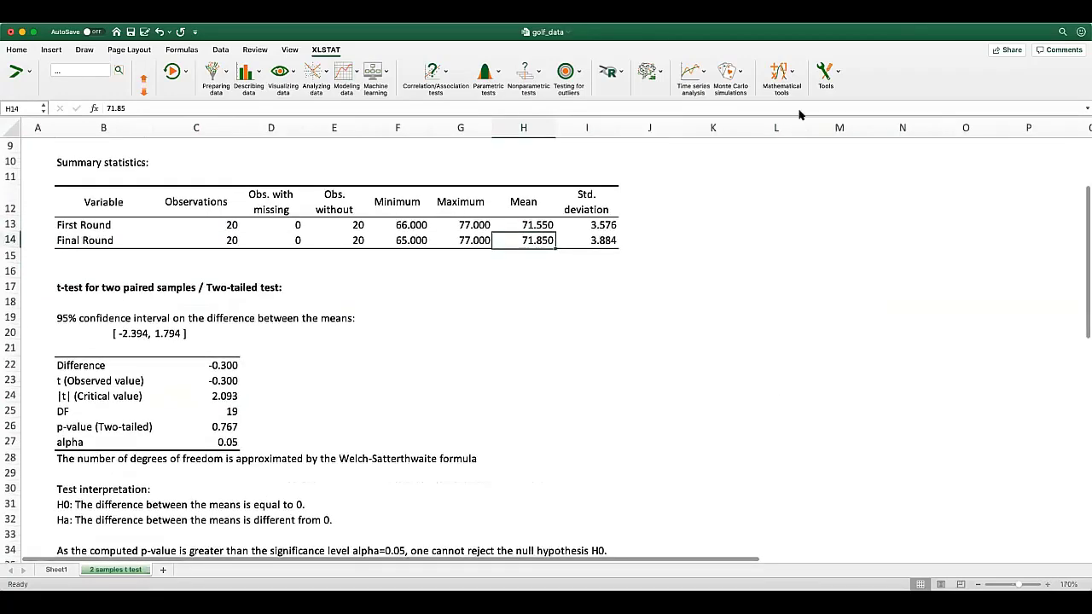
left_click(1046, 585)
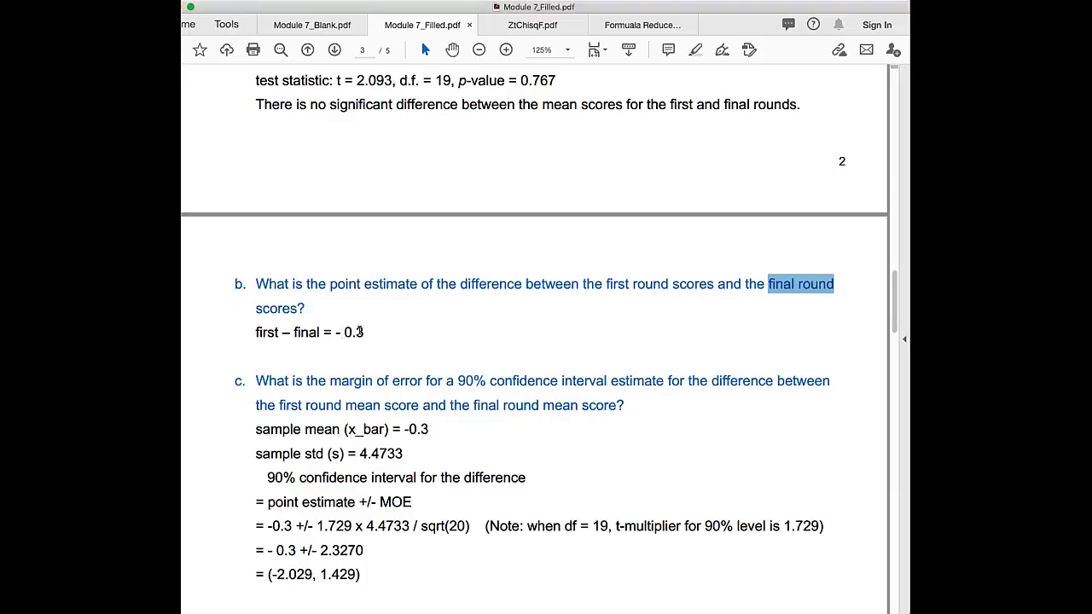
Step: Back in Module 7_Filled.pdf, highlight the phrase "90% confidence interval" in the part c question
key("Right")
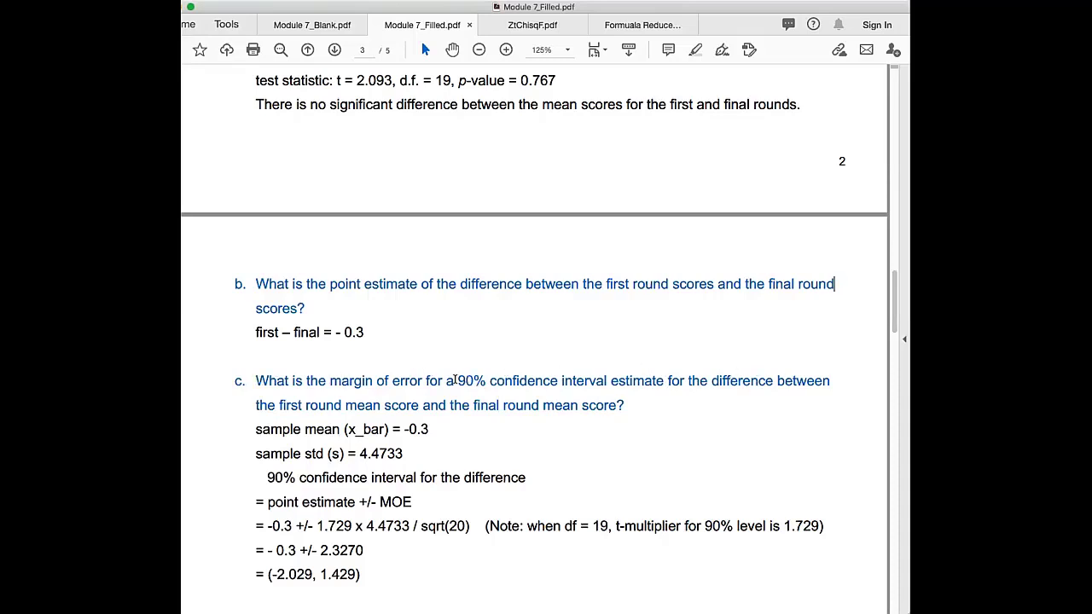
left_click_drag(455, 380, 580, 383)
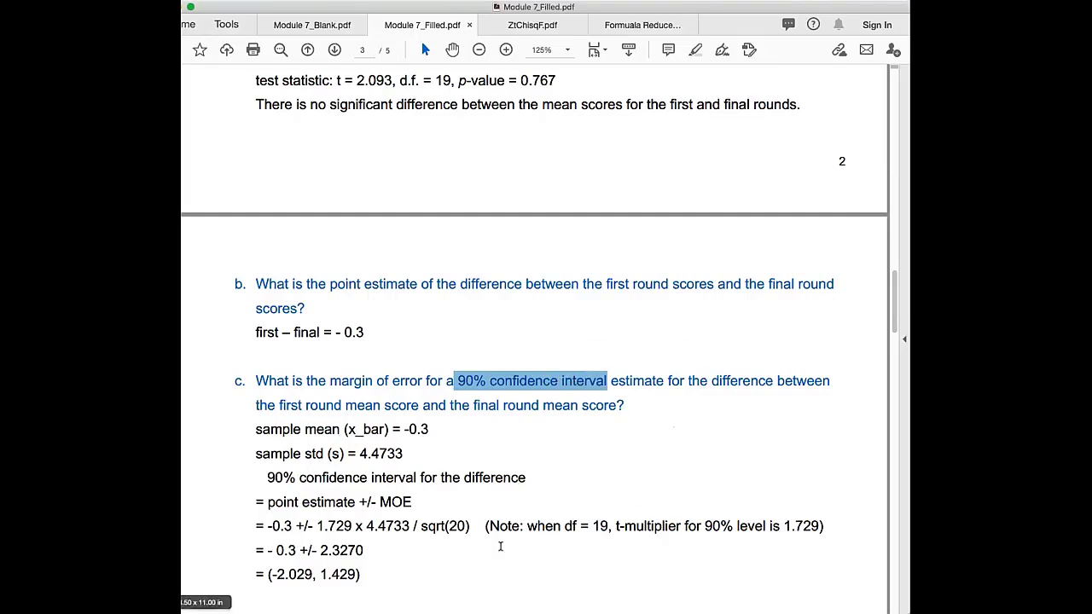
Step: Switch to the Formula Reduced PDF, find the Matched Samples interval estimator and examine its d-bar, t and standard deviation terms
left_click(617, 25)
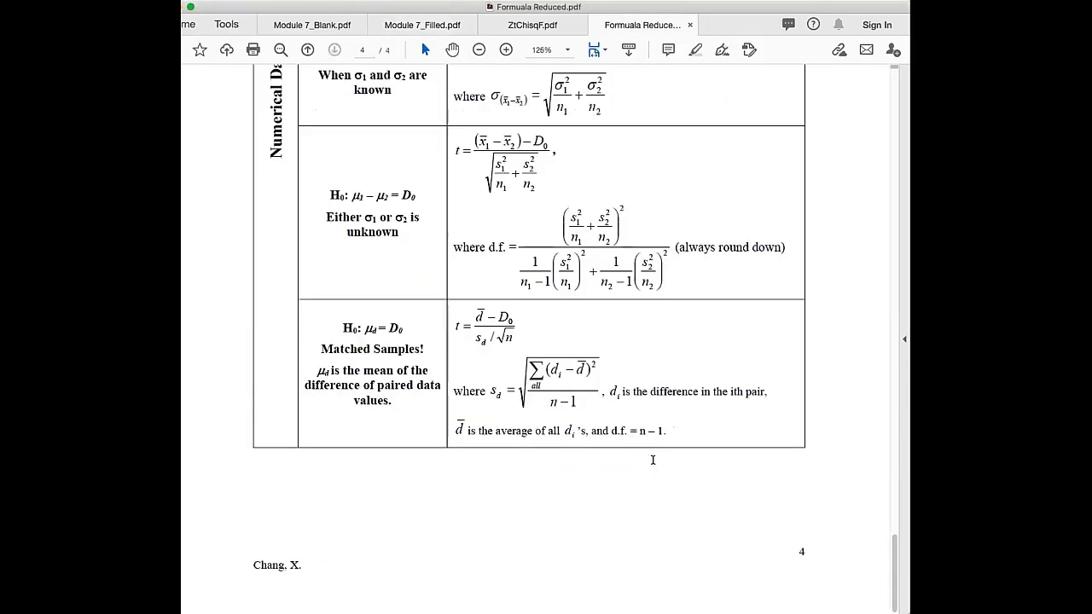
scroll(652, 460, "up", 15)
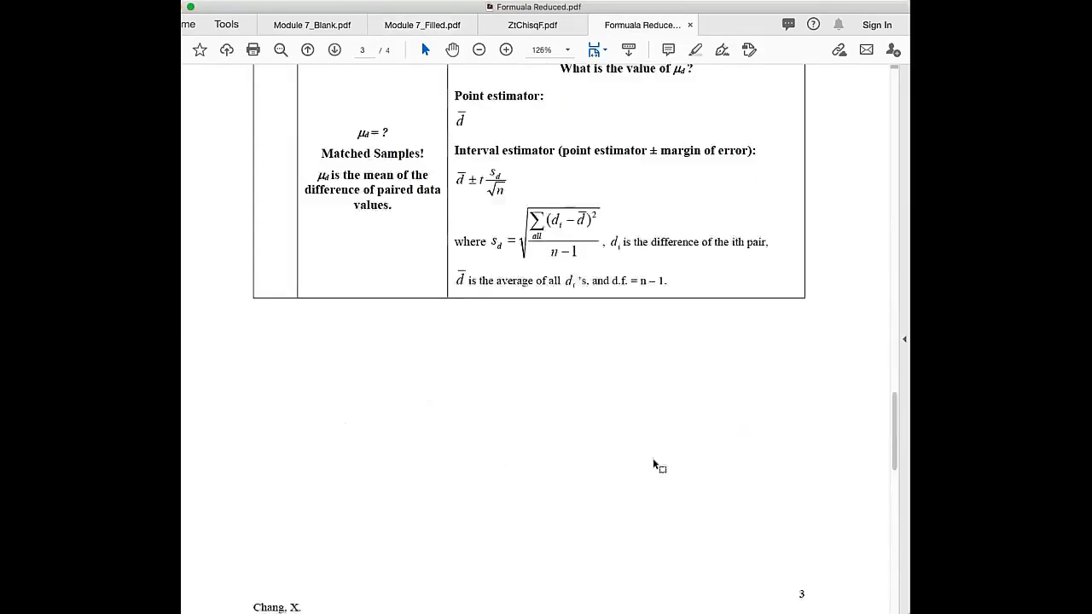
scroll(657, 466, "up", 15)
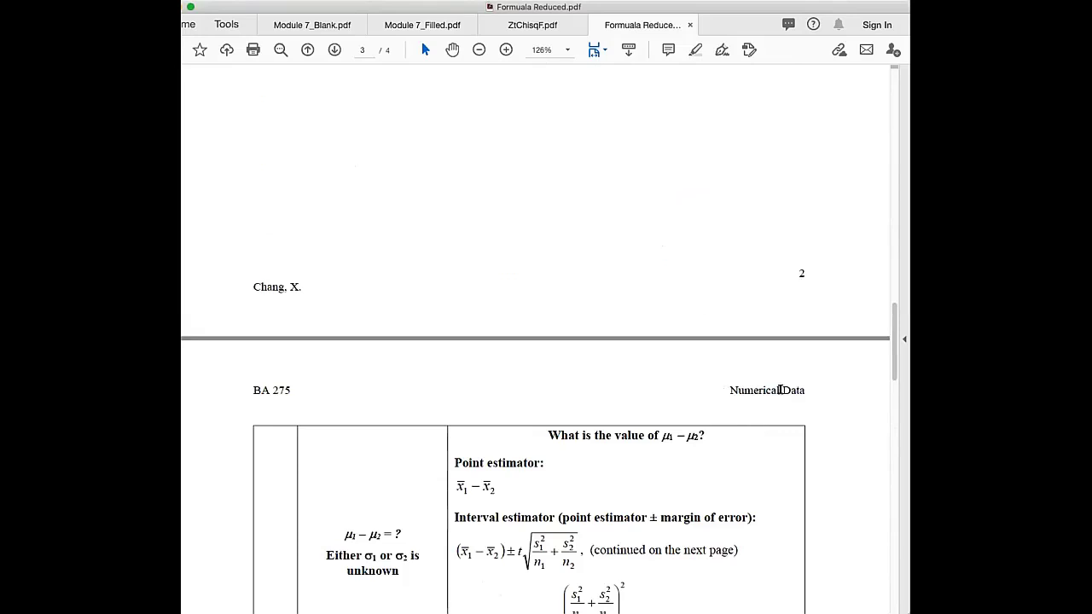
scroll(837, 451, "down", 8)
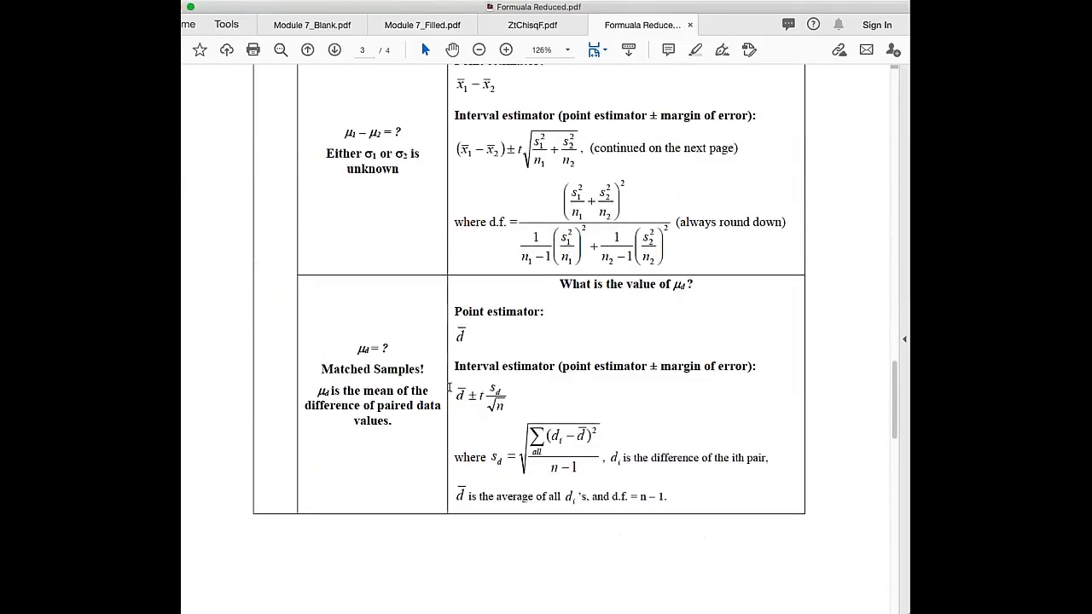
left_click_drag(450, 388, 503, 399)
left_click(467, 398)
double_click(479, 394)
left_click(492, 388)
double_click(493, 389)
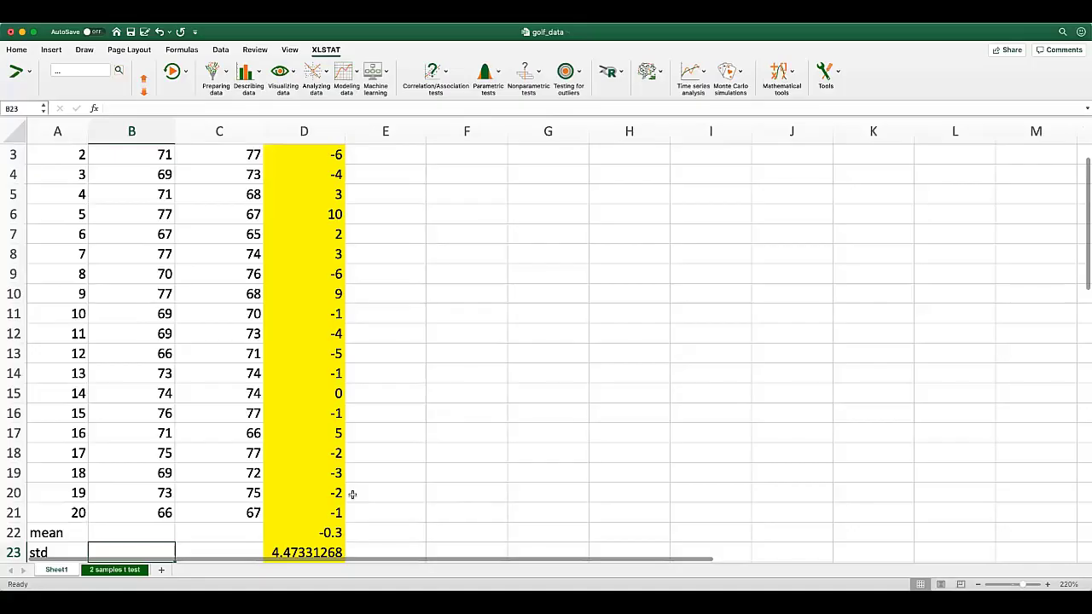
Step: In the golf_data workbook, inspect the mean and standard deviation formulas of the difference column in D22 and D23
scroll(354, 486, "up", 2)
scroll(366, 478, "down", 4)
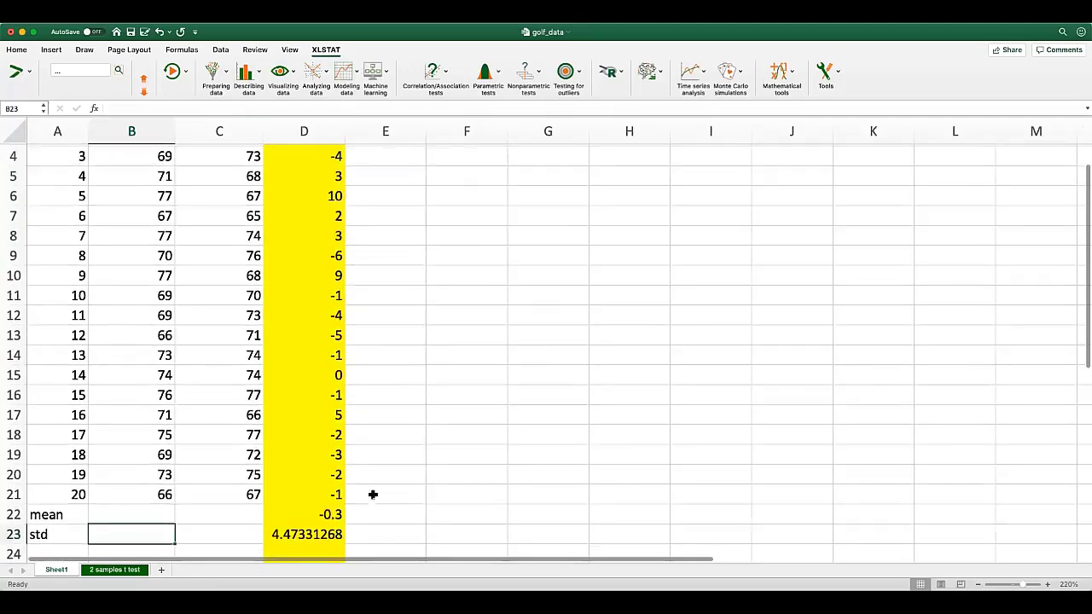
left_click(328, 493)
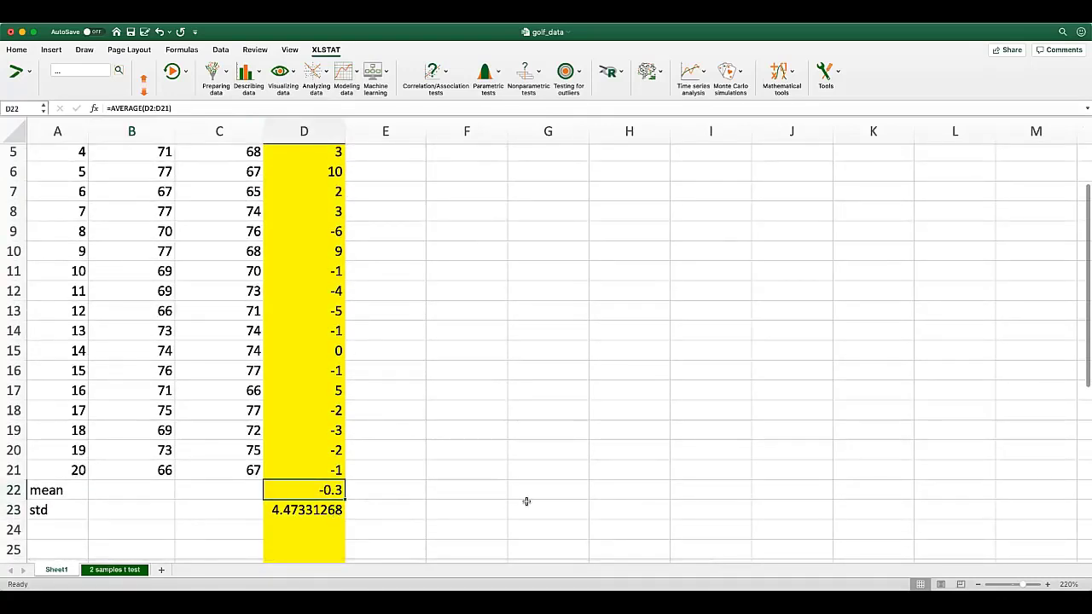
key("Down")
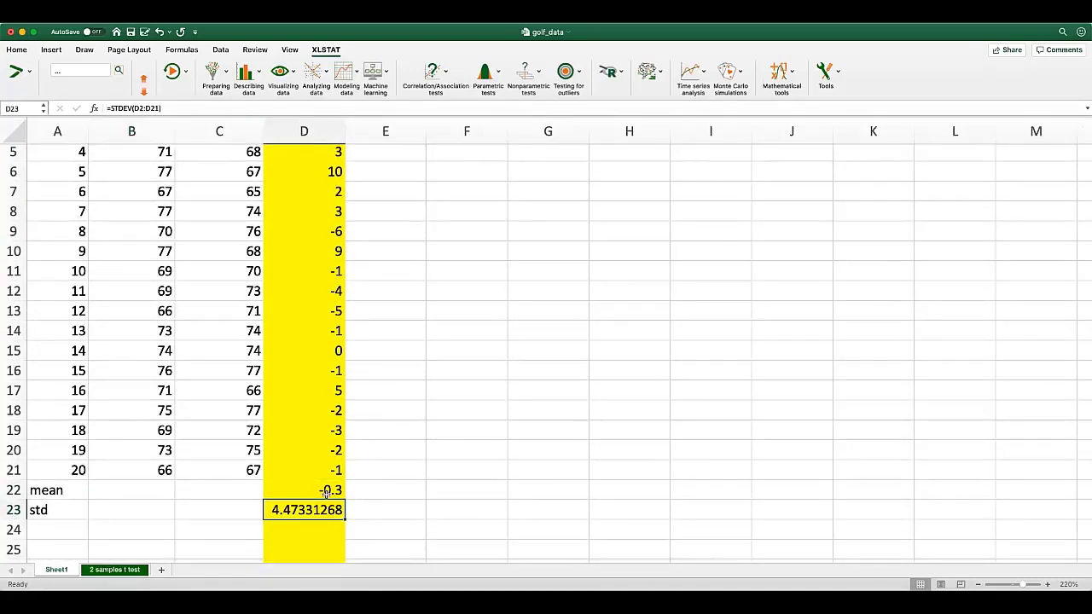
key("Up")
key("Down")
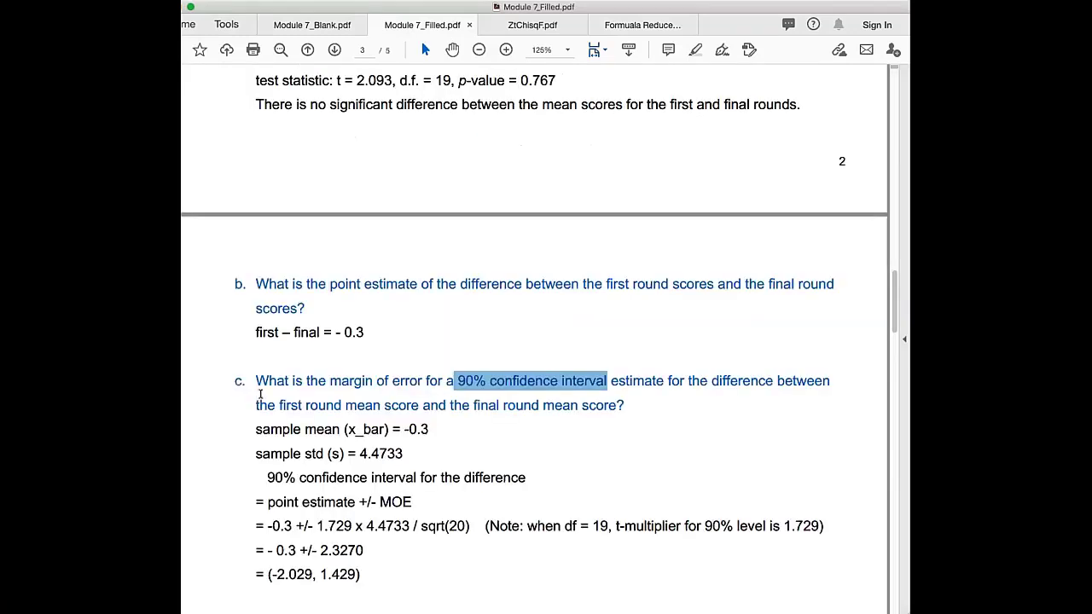
Step: Back in Module 7_Filled.pdf, highlight the sample mean and sample std lines in the part c answer, then clear the selection
scroll(260, 394, "down", 1)
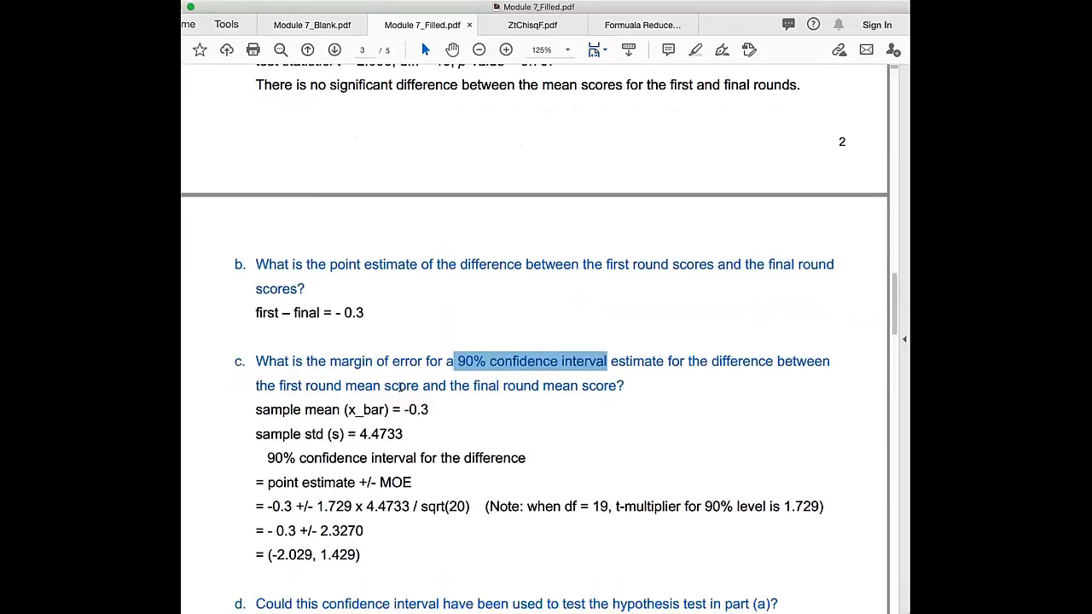
left_click(256, 380)
left_click_drag(256, 380, 430, 380)
left_click(256, 404)
left_click_drag(255, 404, 402, 409)
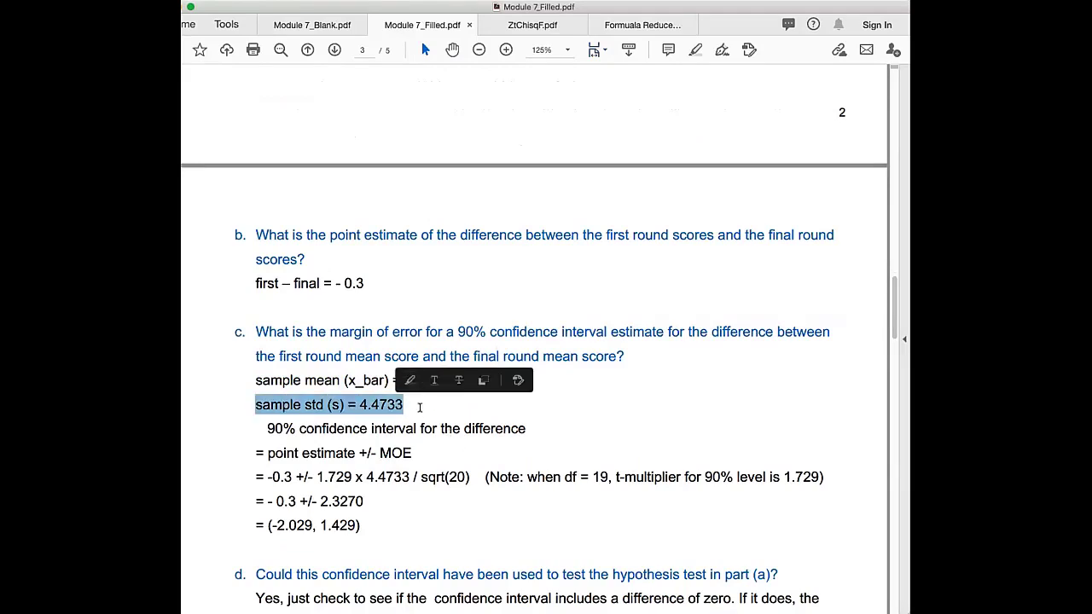
left_click(412, 406)
Step: Highlight the point estimate -0.3 and the t-multiplier 1.729 in the part c interval calculation
key("Left")
key("Left")
key("Left")
key("Left")
key("Left")
key("Left")
key("Left")
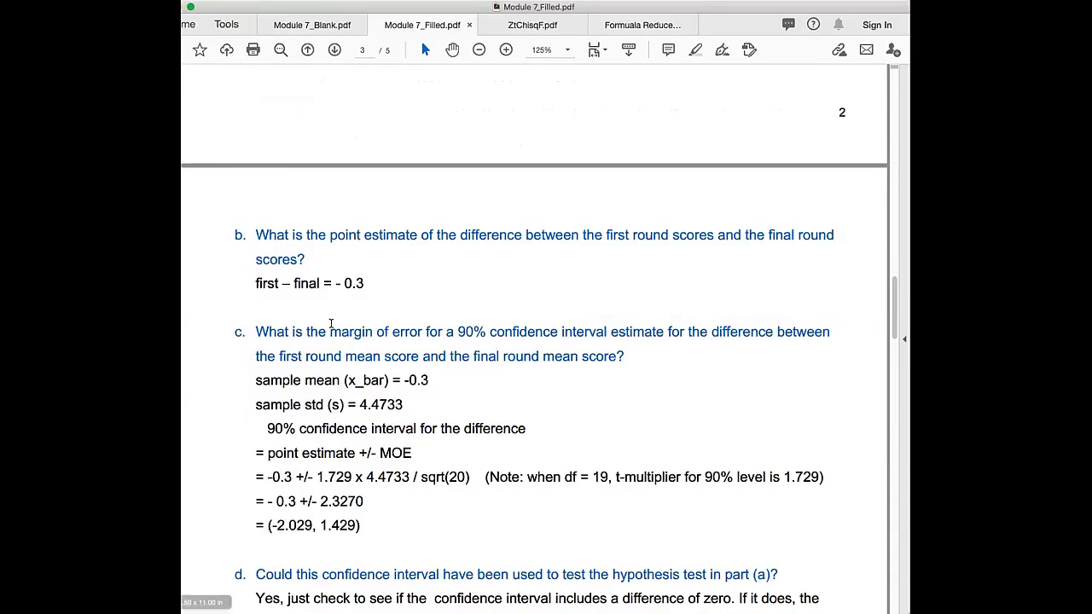
left_click_drag(264, 477, 292, 476)
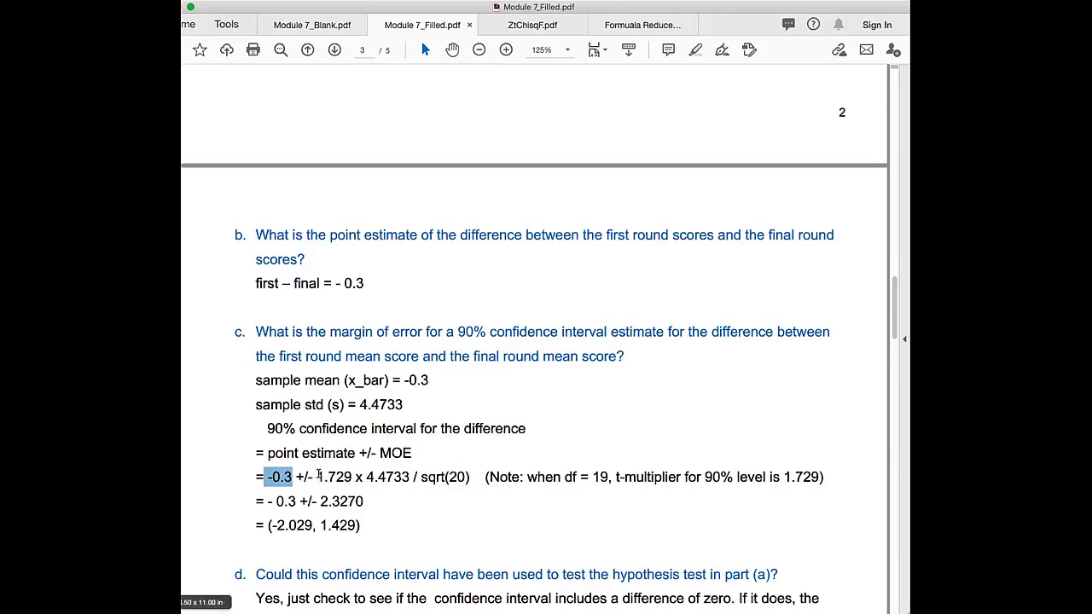
left_click_drag(317, 477, 352, 476)
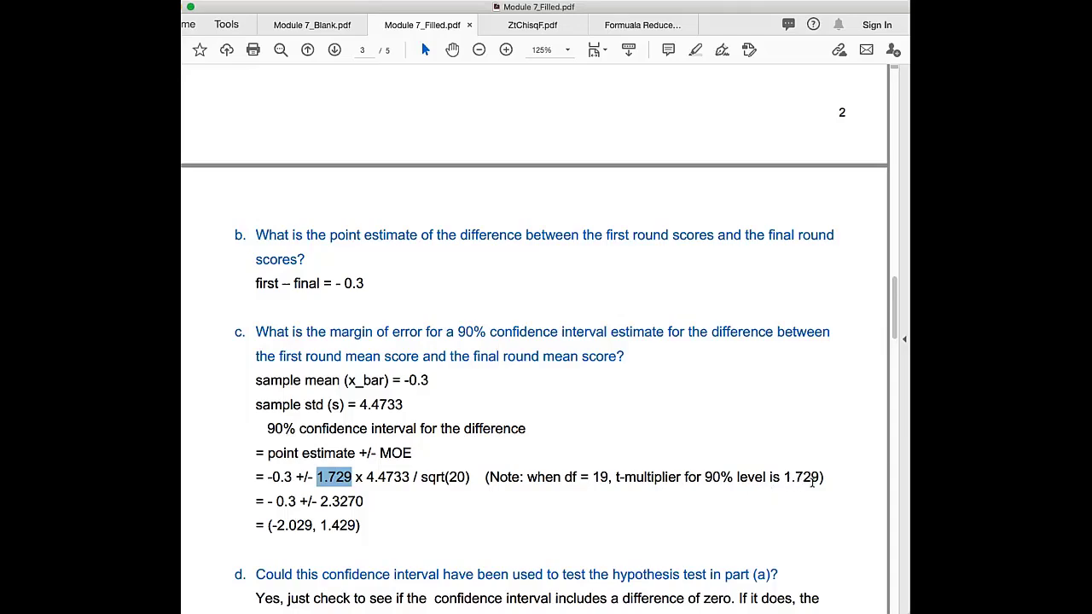
Step: In ZtChisqF.pdf, look up the t value for 19 degrees of freedom and .05 upper tail area, and highlight it
left_click(524, 25)
scroll(614, 382, "down", 10)
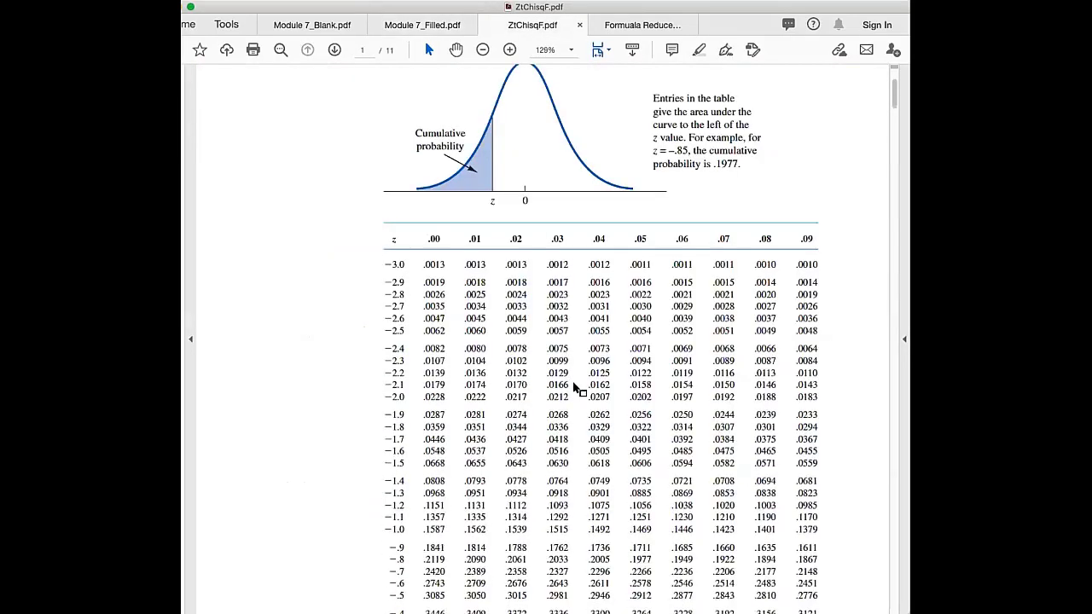
scroll(614, 382, "down", 1)
scroll(453, 170, "down", 12)
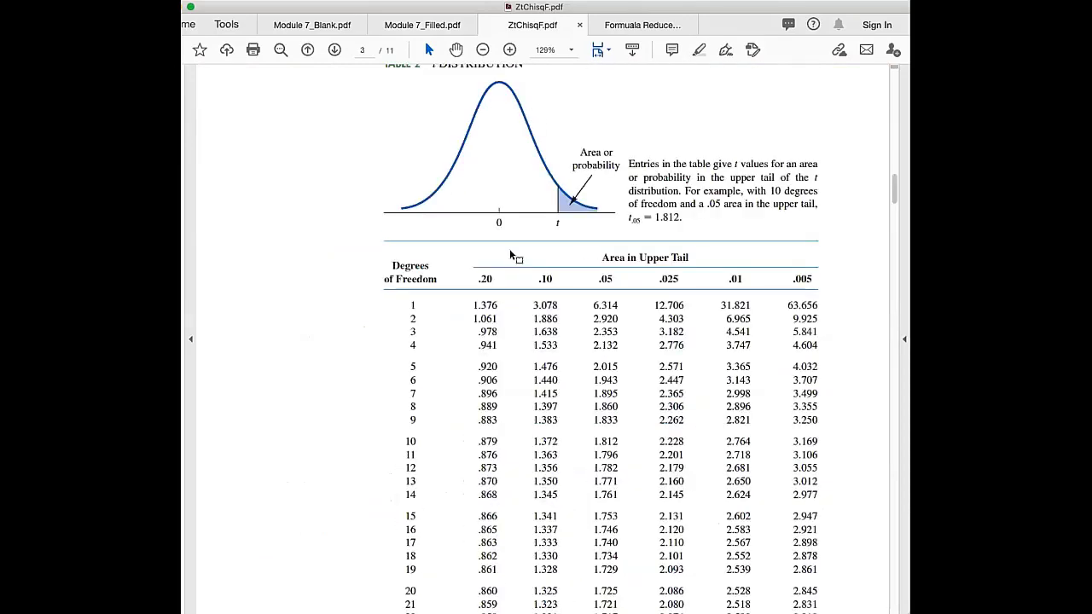
scroll(516, 256, "up", 1)
scroll(465, 487, "down", 3)
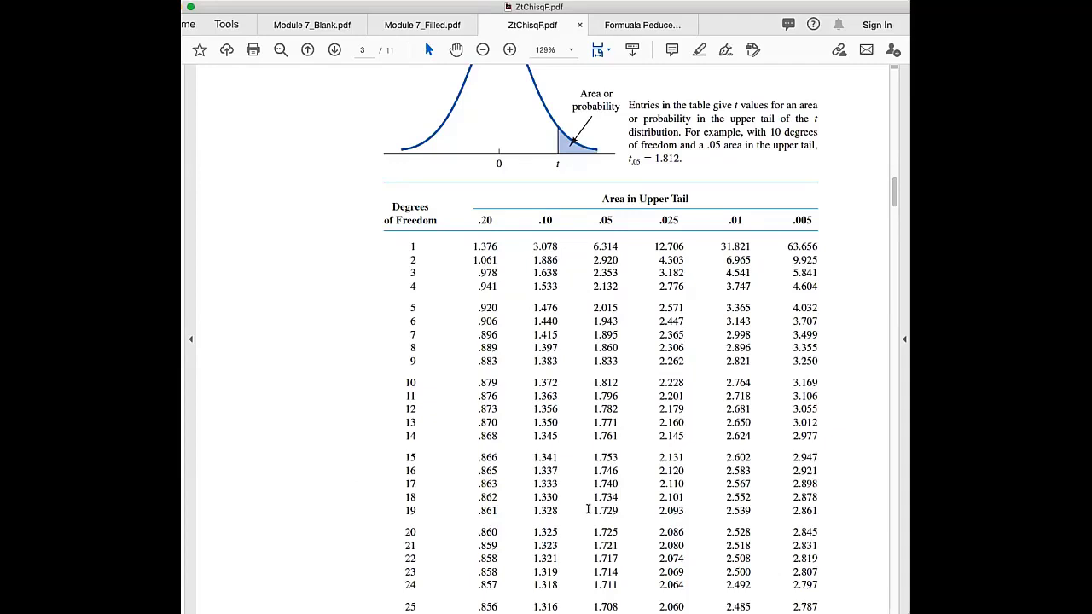
left_click_drag(590, 511, 625, 511)
Step: Return to Module 7_Filled.pdf and point out the final interval line and the margin of error in the part c answer
left_click(406, 27)
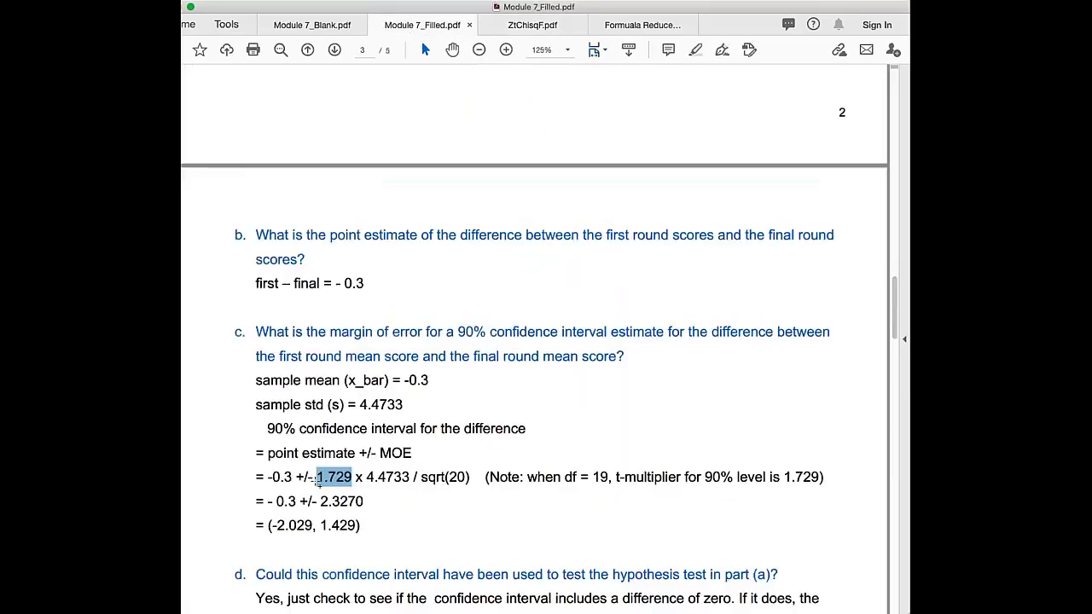
left_click(259, 535)
left_click_drag(382, 530, 249, 528)
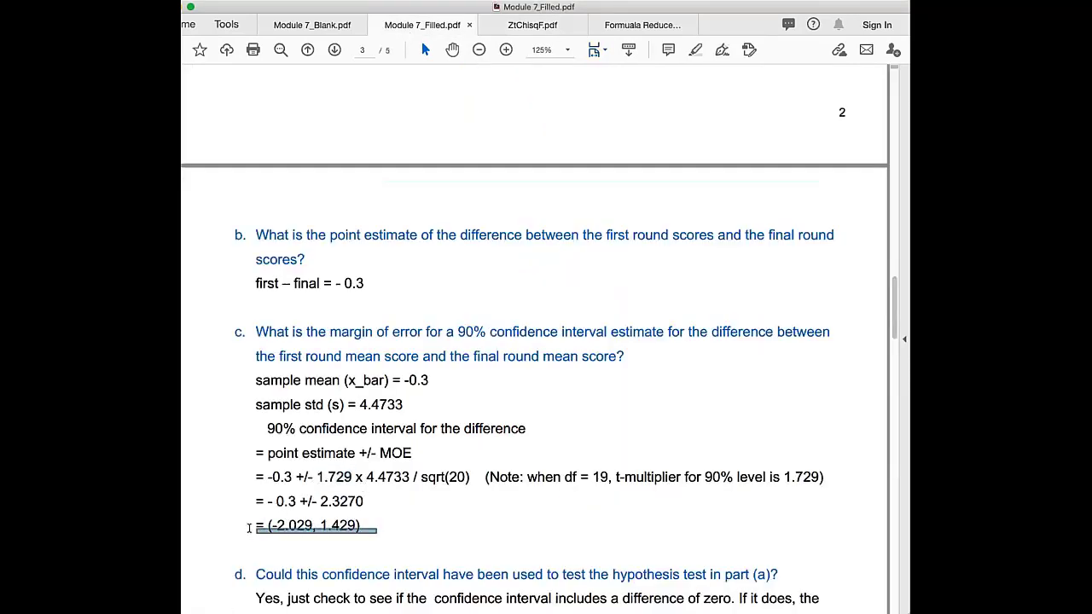
double_click(341, 502)
left_click(414, 532)
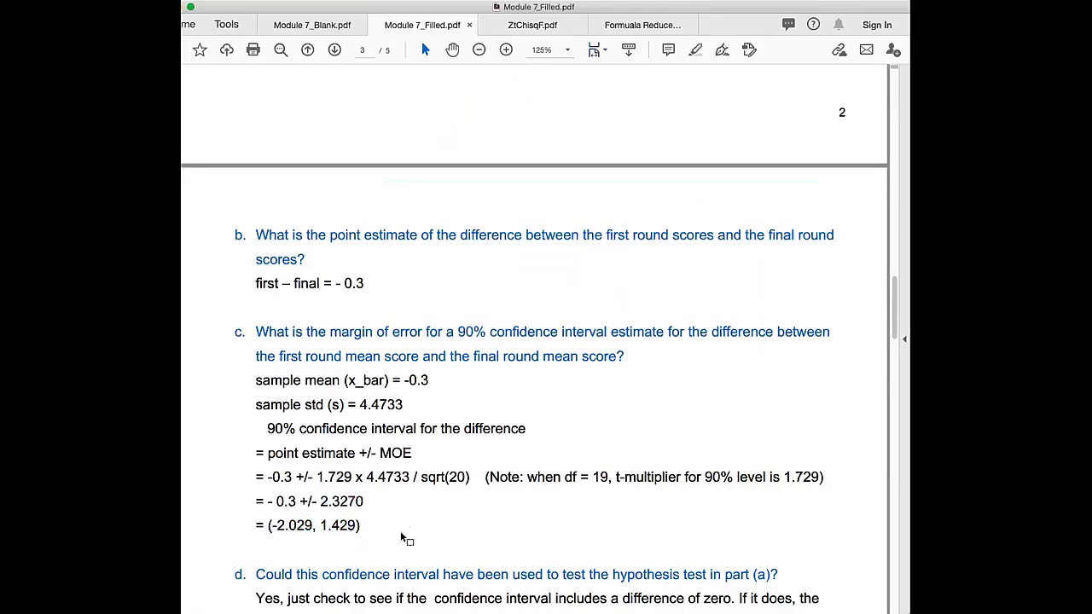
scroll(453, 523, "down", 2)
scroll(456, 520, "up", 2)
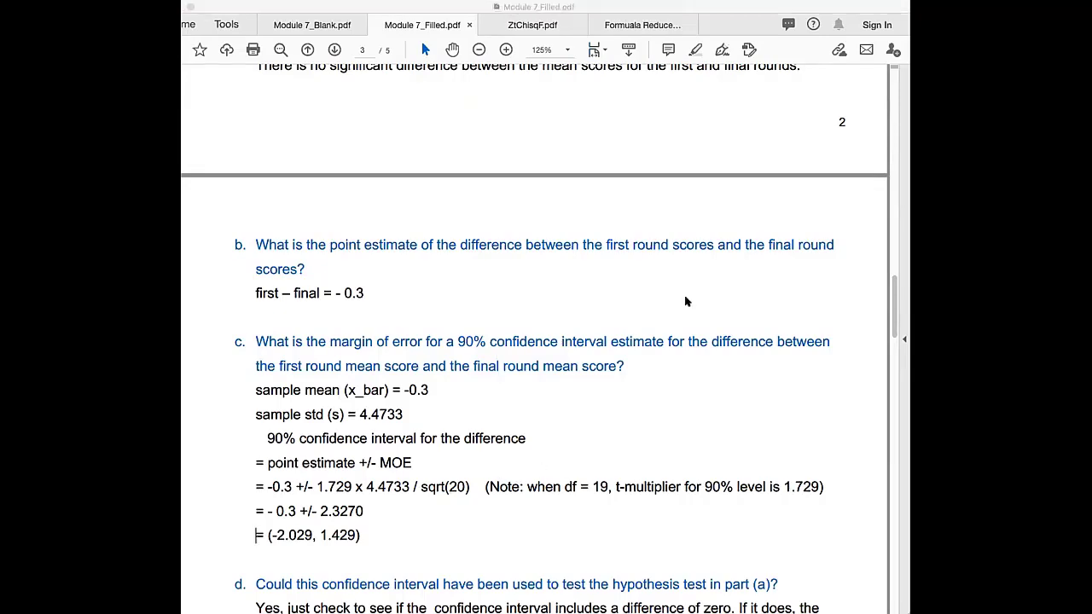
Step: Highlight the interval (-2.029, 1.429) in the part c answer and read the part d question below it
scroll(687, 301, "down", 3)
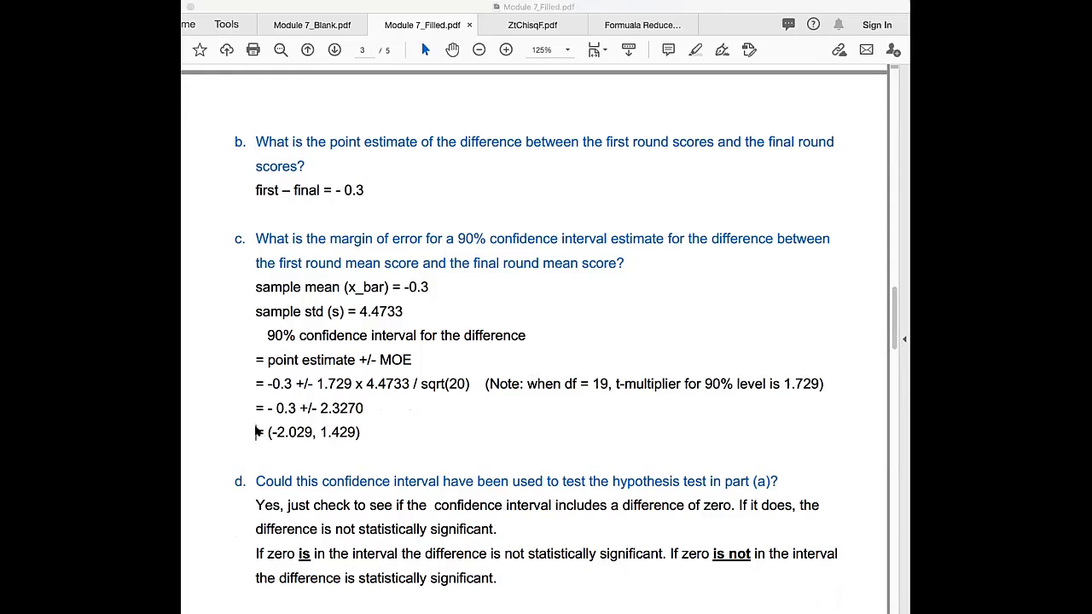
left_click(266, 432)
left_click_drag(266, 432, 369, 438)
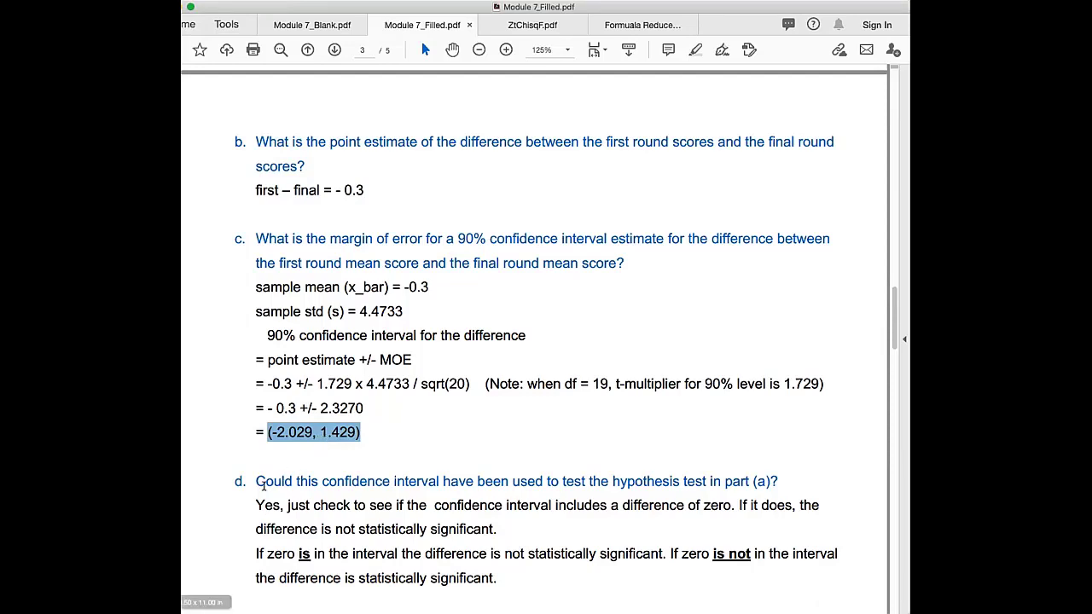
scroll(263, 485, "down", 1)
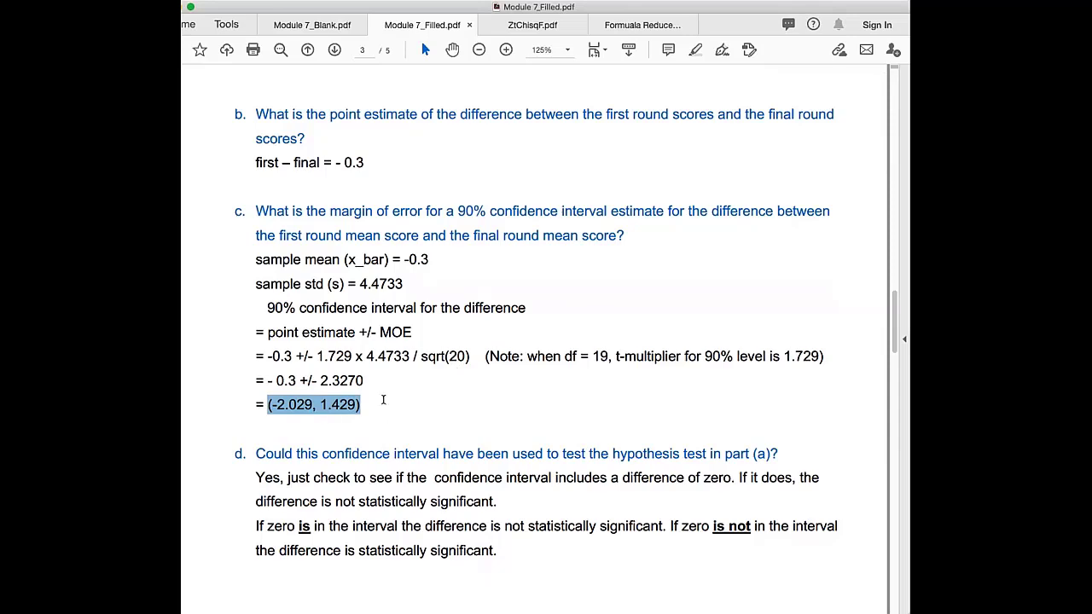
Step: Go back to part a and review its question, the paired test results table and the conclusion
scroll(353, 432, "up", 5)
scroll(234, 310, "up", 2)
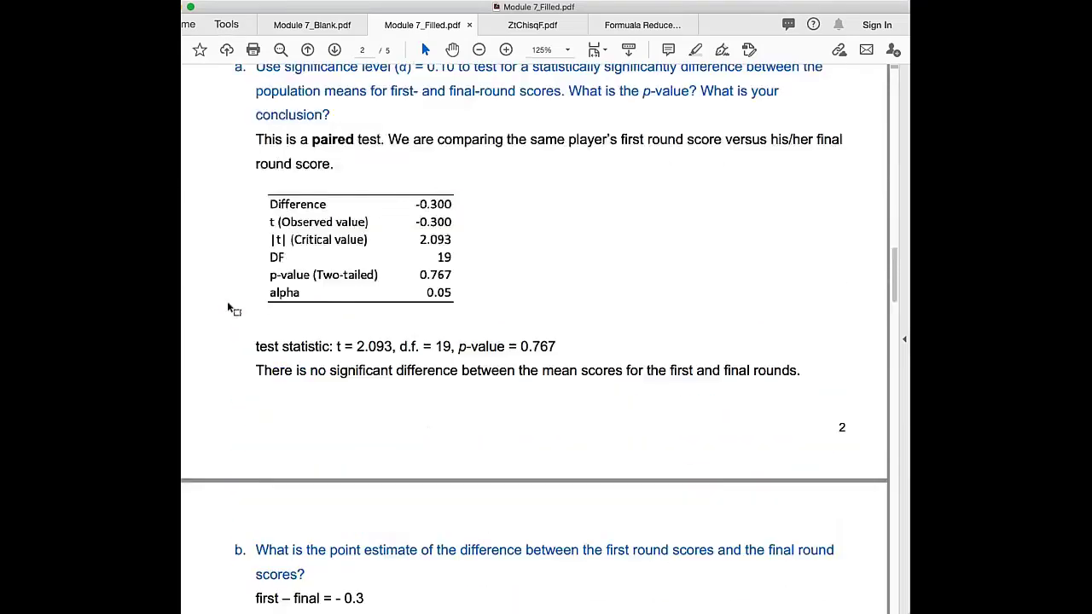
scroll(228, 290, "up", 4)
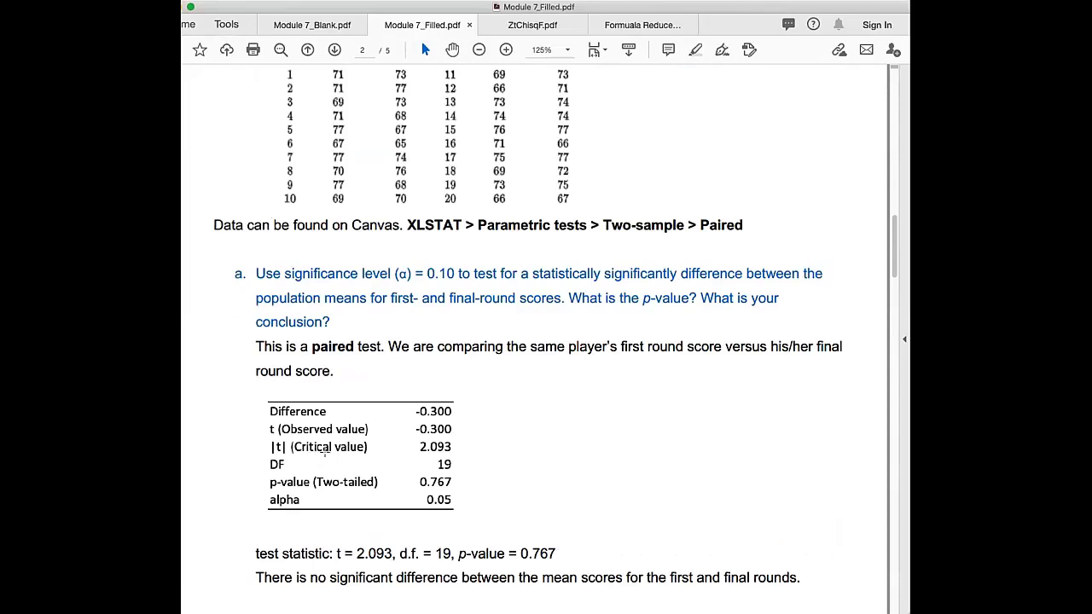
scroll(489, 449, "down", 1)
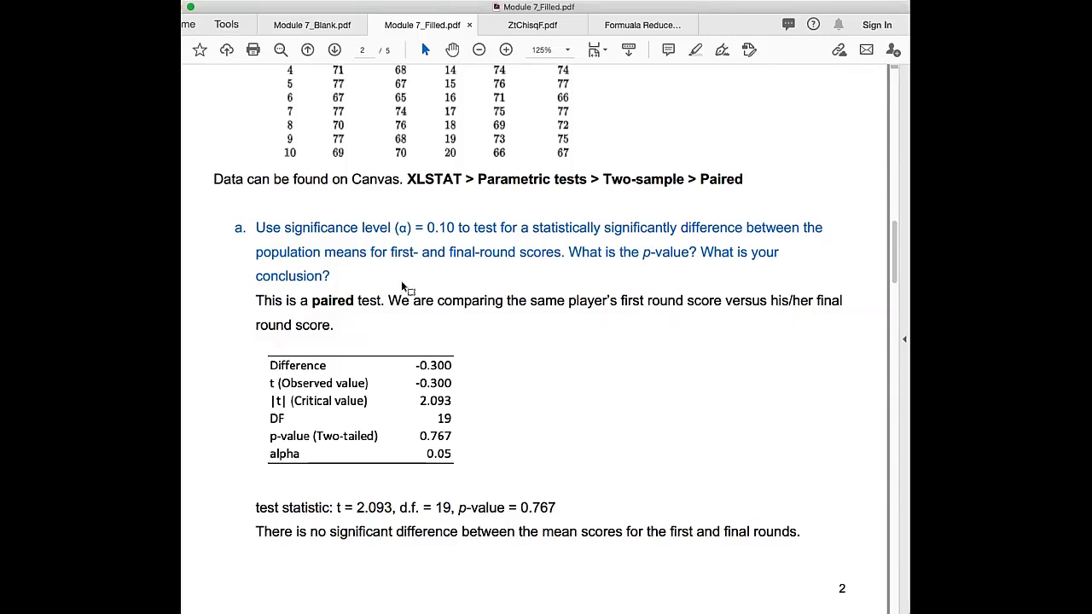
Step: Return to part d, clear the interval highlight and read the answer on checking whether the interval includes zero
scroll(403, 287, "down", 10)
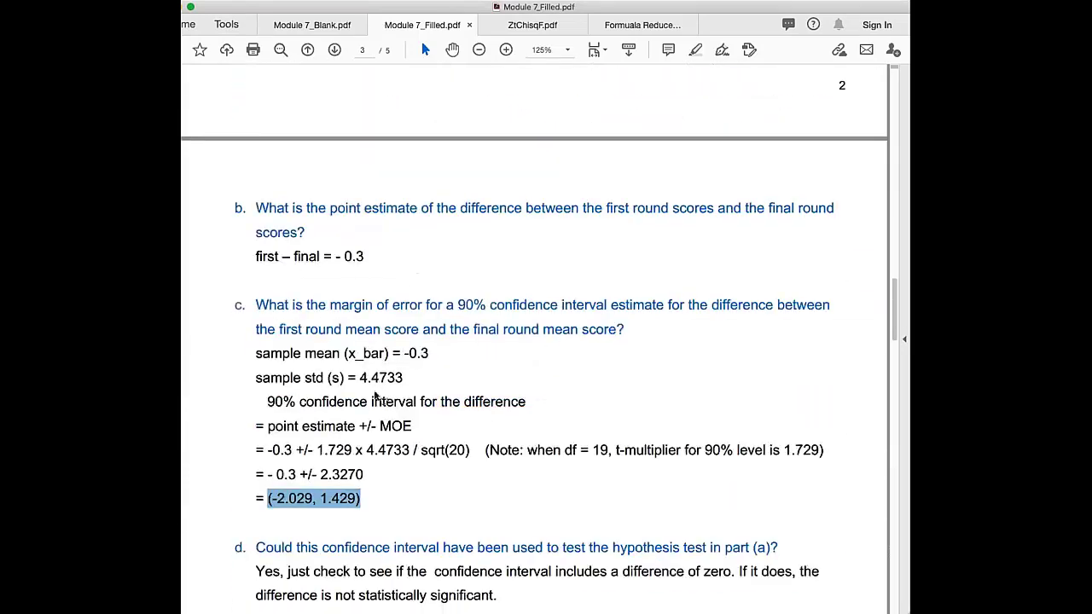
scroll(274, 266, "down", 3)
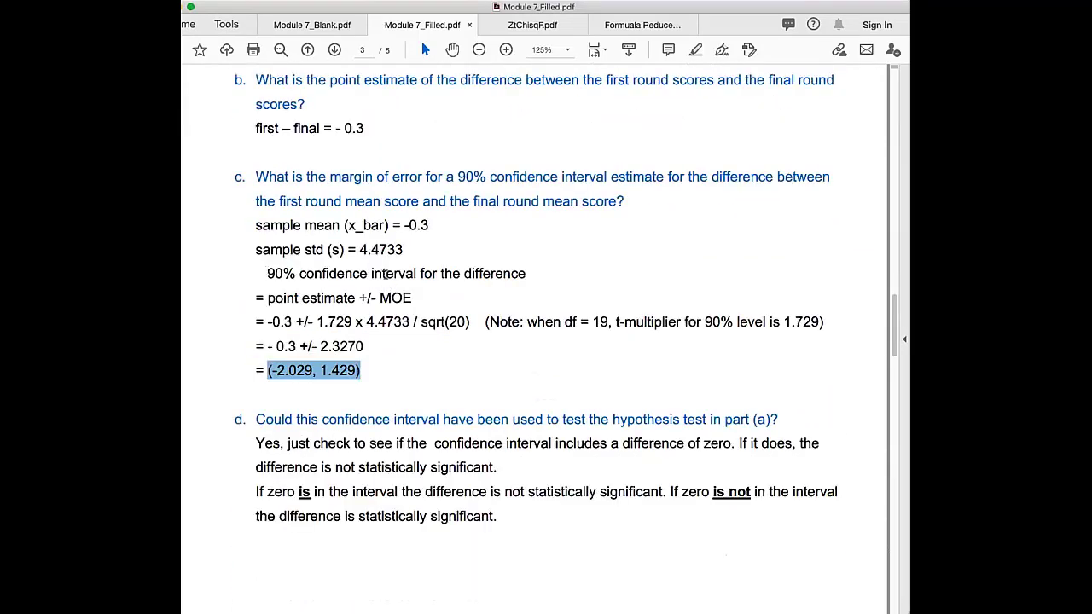
left_click(591, 416)
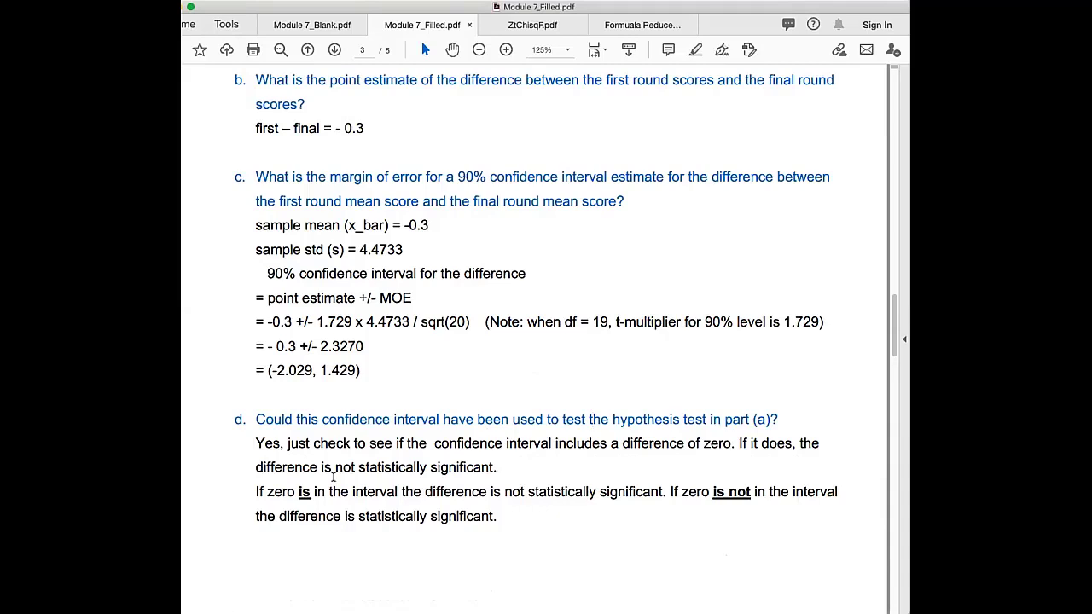
scroll(335, 478, "down", 1)
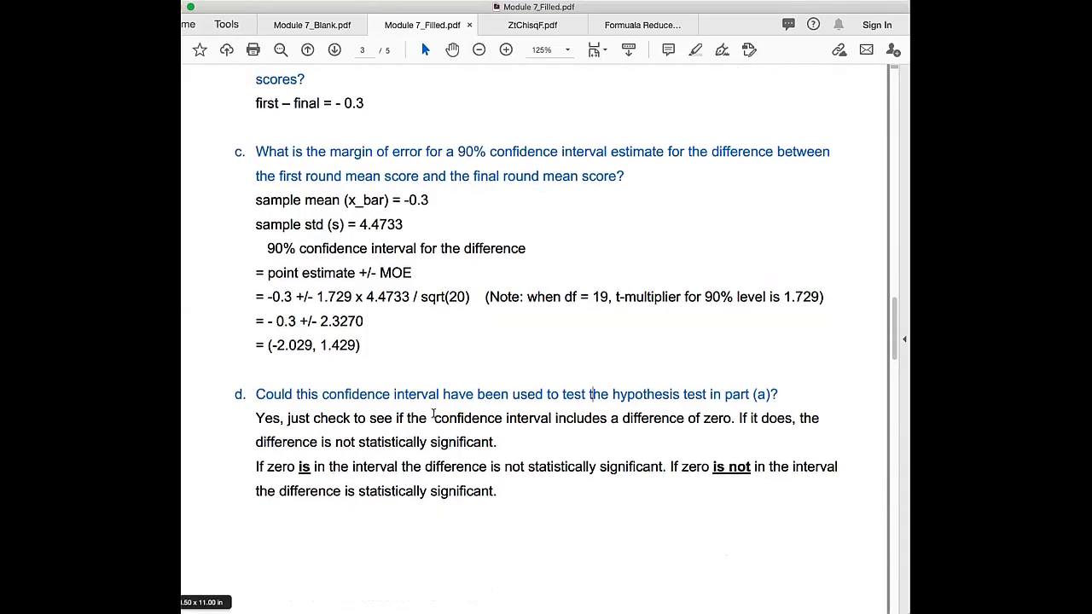